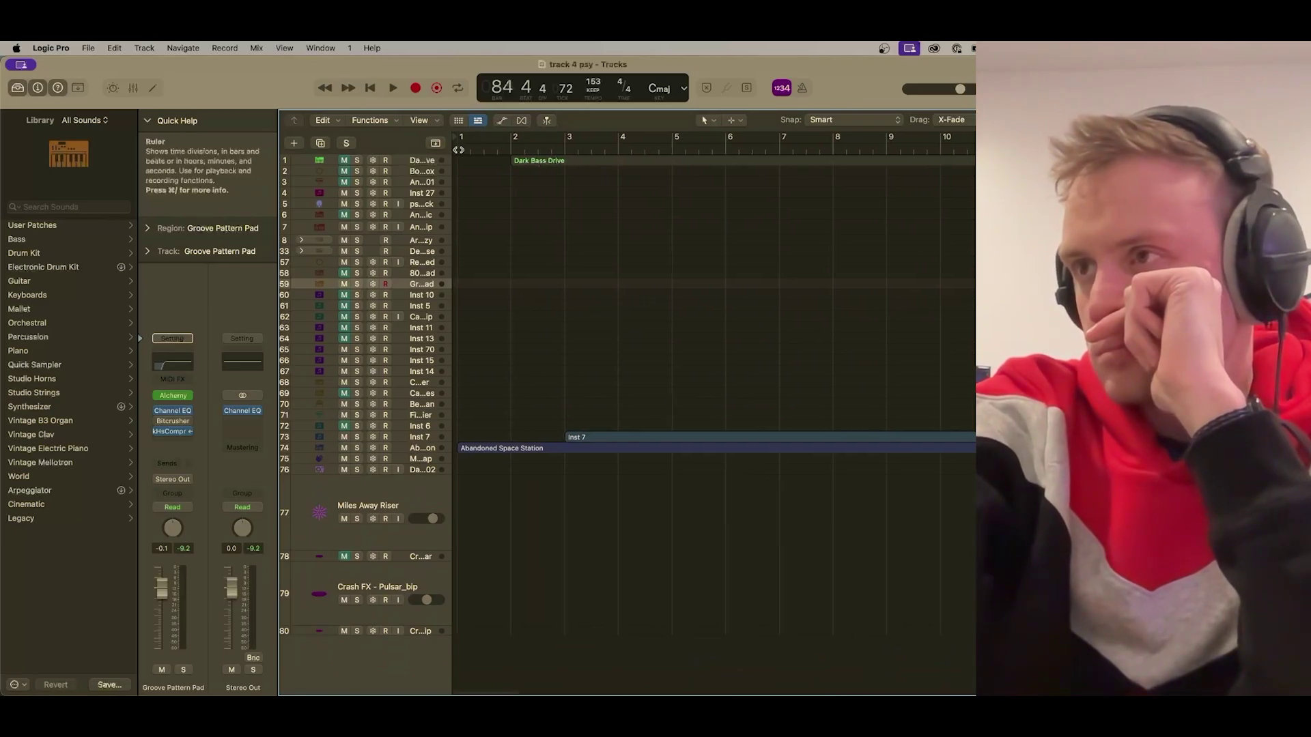
- Play the arrangement from the start, fit all regions in view, and check the Channel EQ on the Stereo Out
key(Return)
key(space)
key(z)
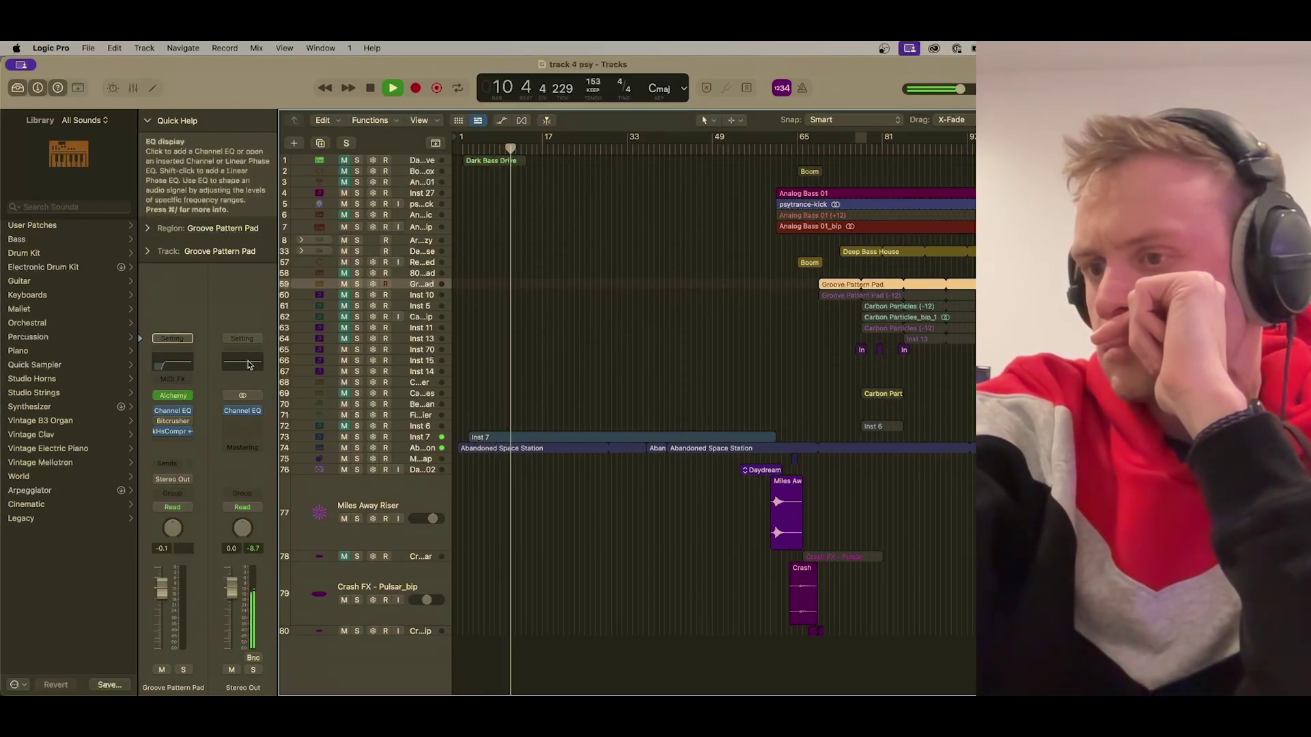
click(247, 363)
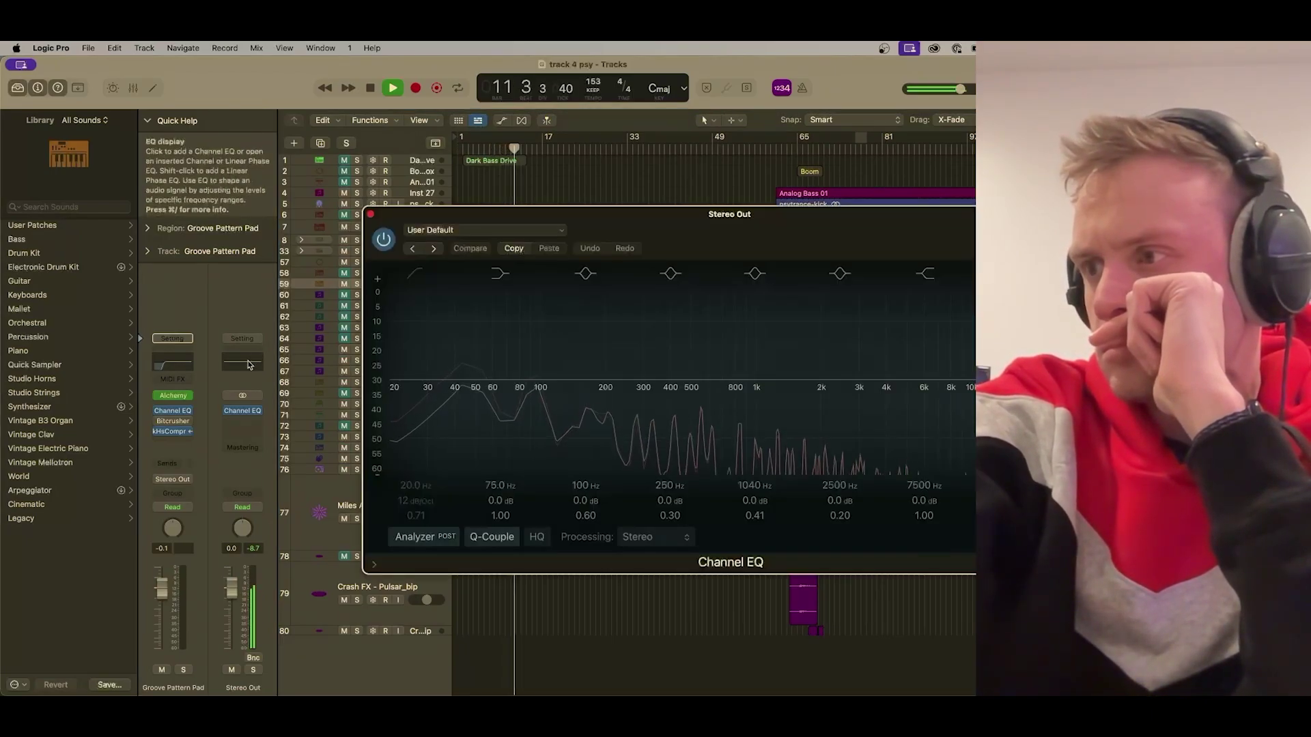
click(371, 214)
right_click(383, 669)
click(371, 663)
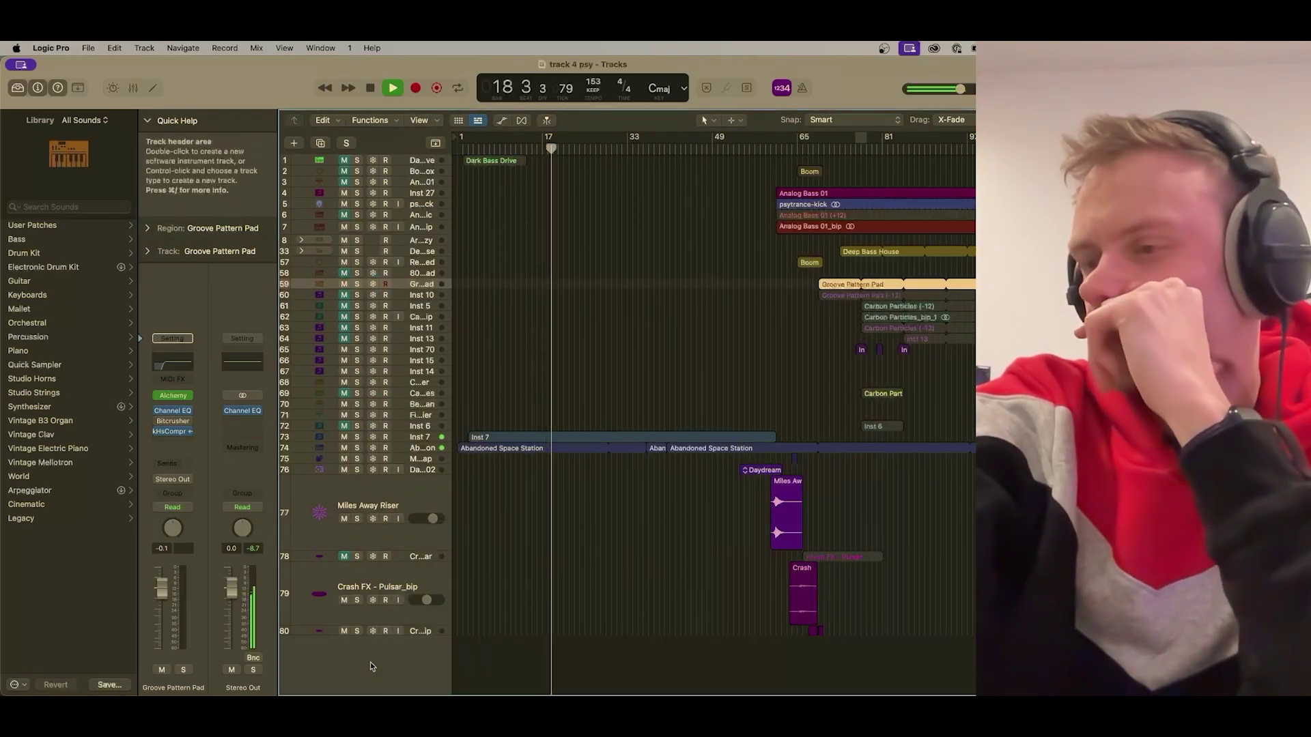
- Inspect the channel strips of the Inst 13 and Inst 70 tracks during playback
click(399, 338)
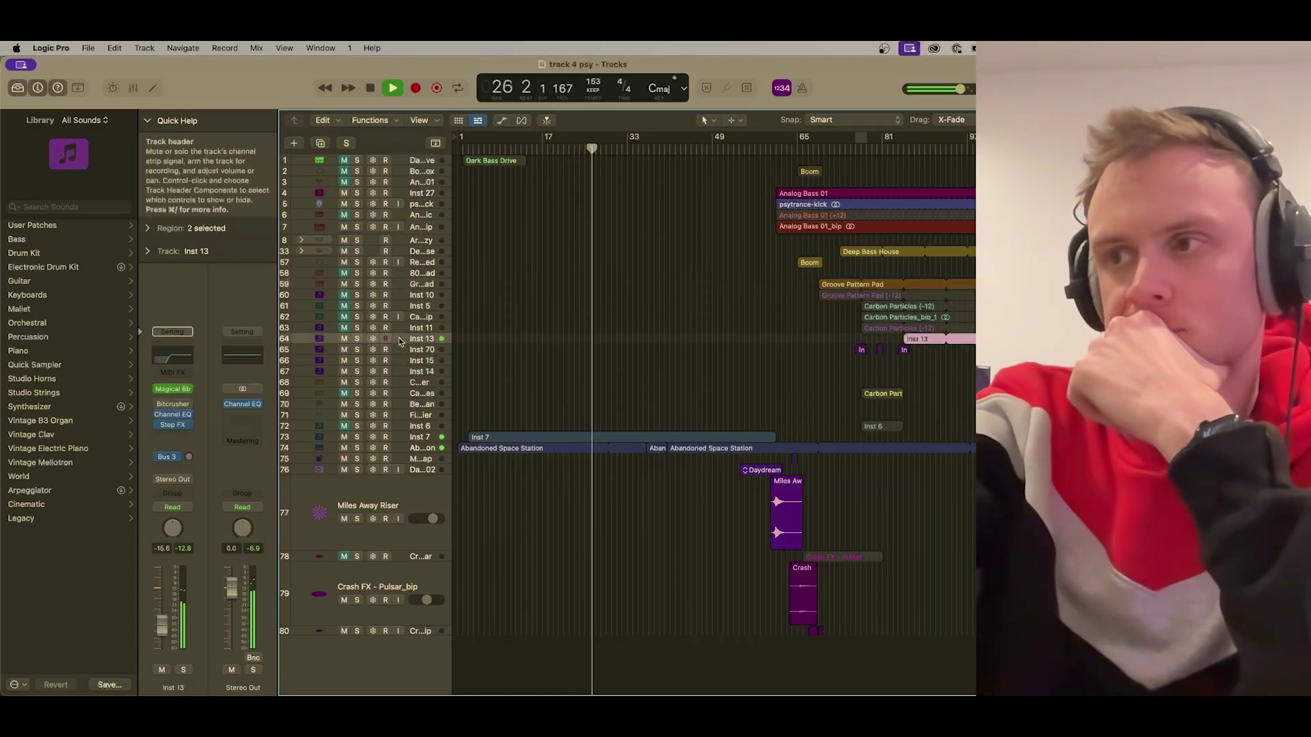
mouse_move(158, 426)
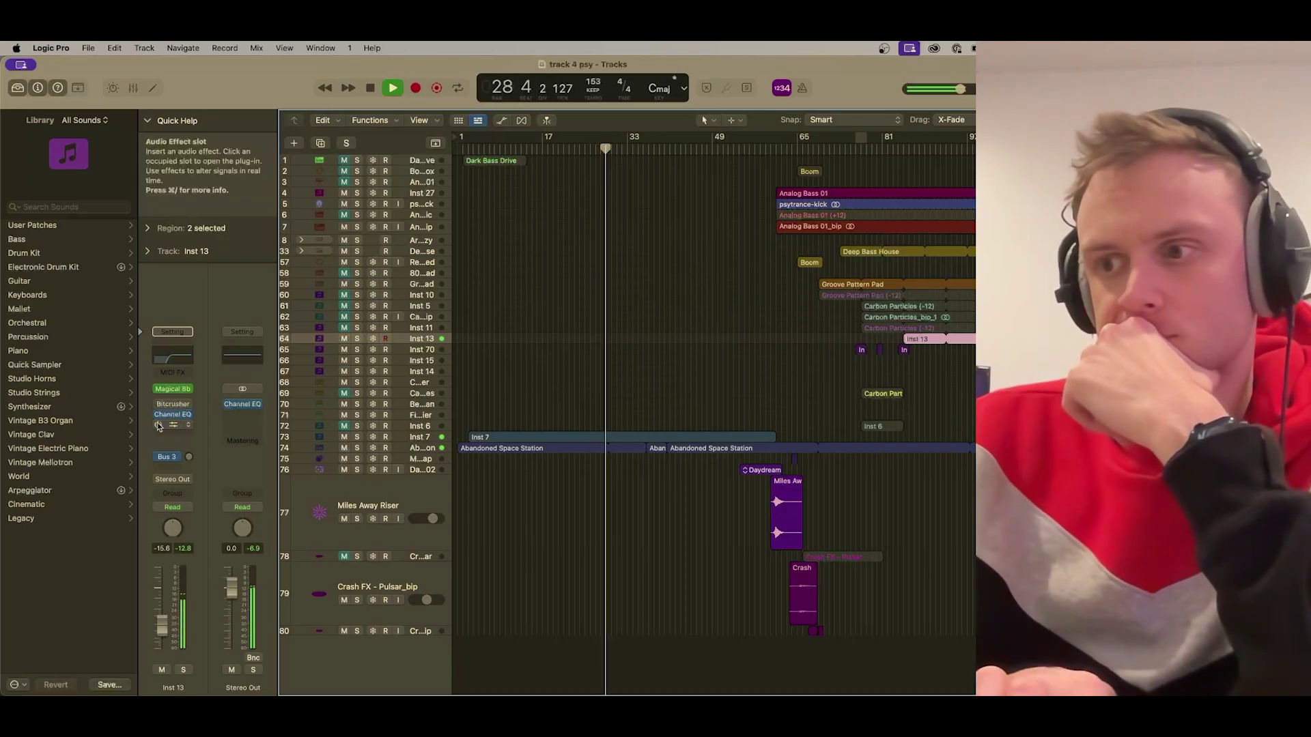
click(404, 349)
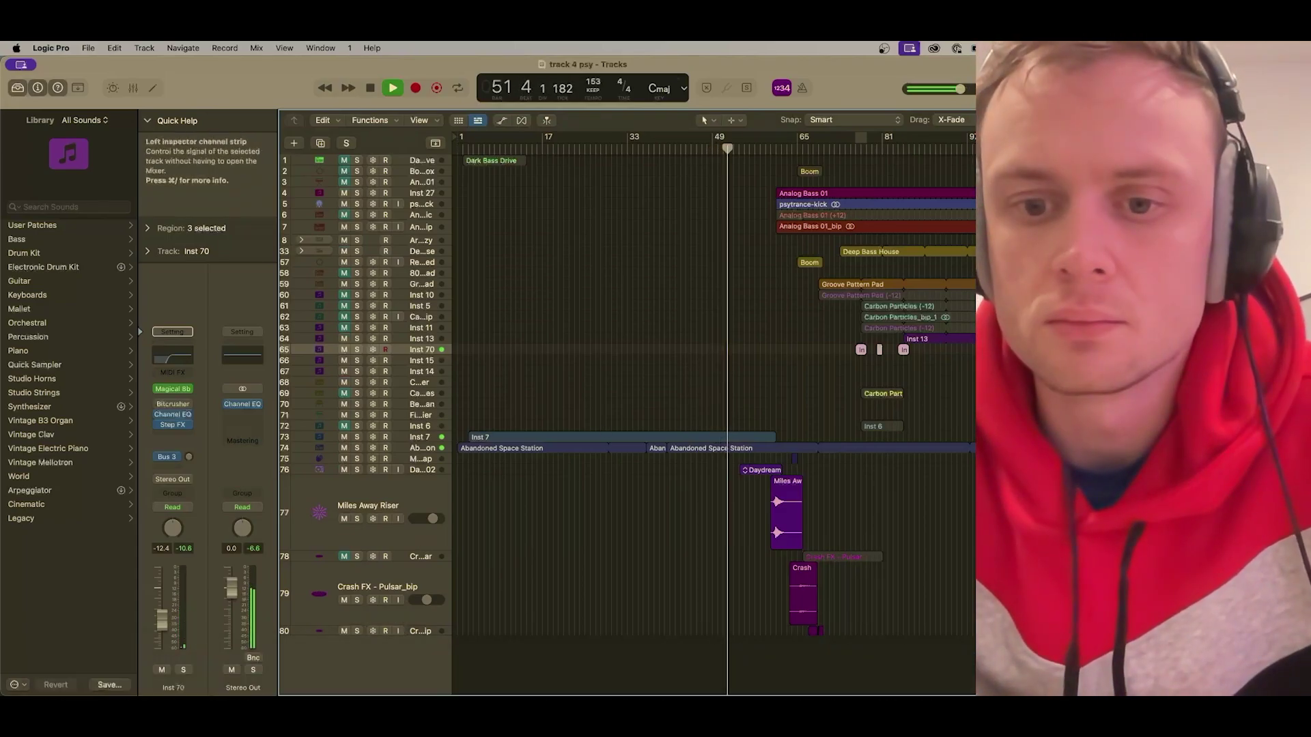
- Add a new software instrument track and load Alchemy with its default preset on it
right_click(398, 654)
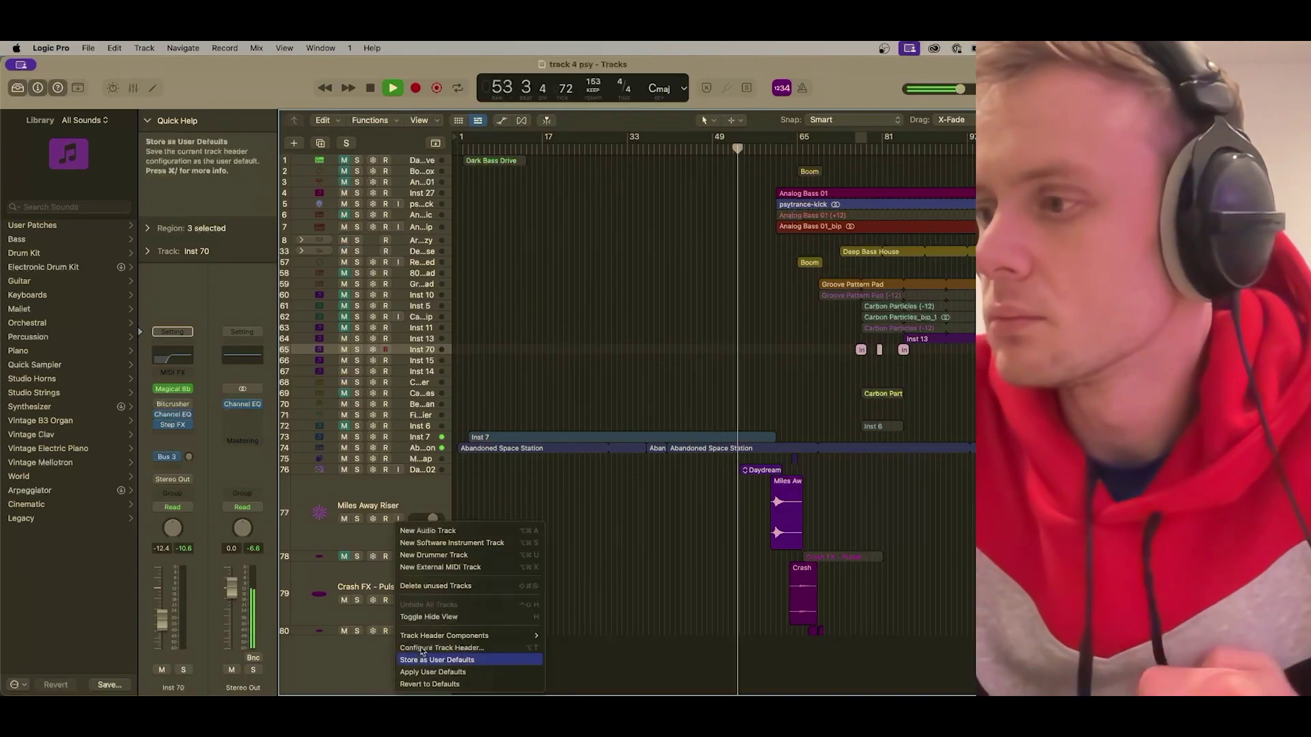
click(453, 543)
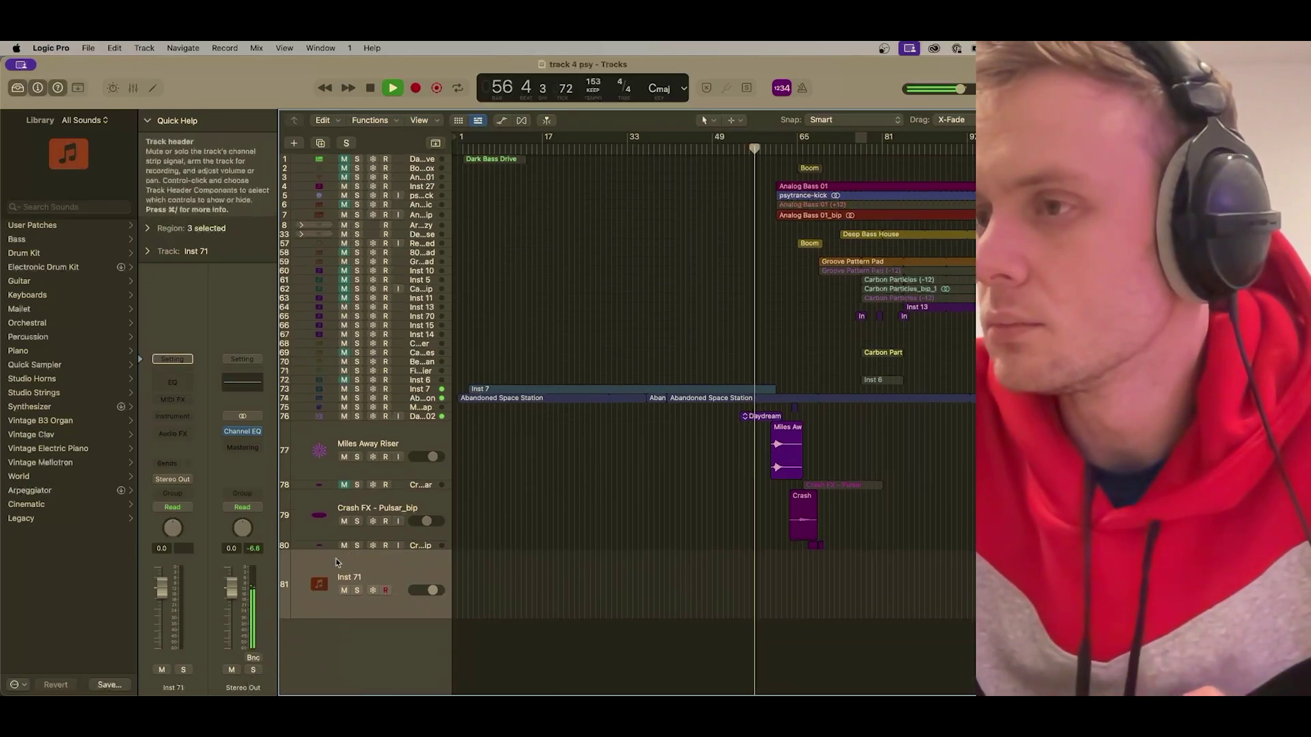
click(172, 416)
key(Escape)
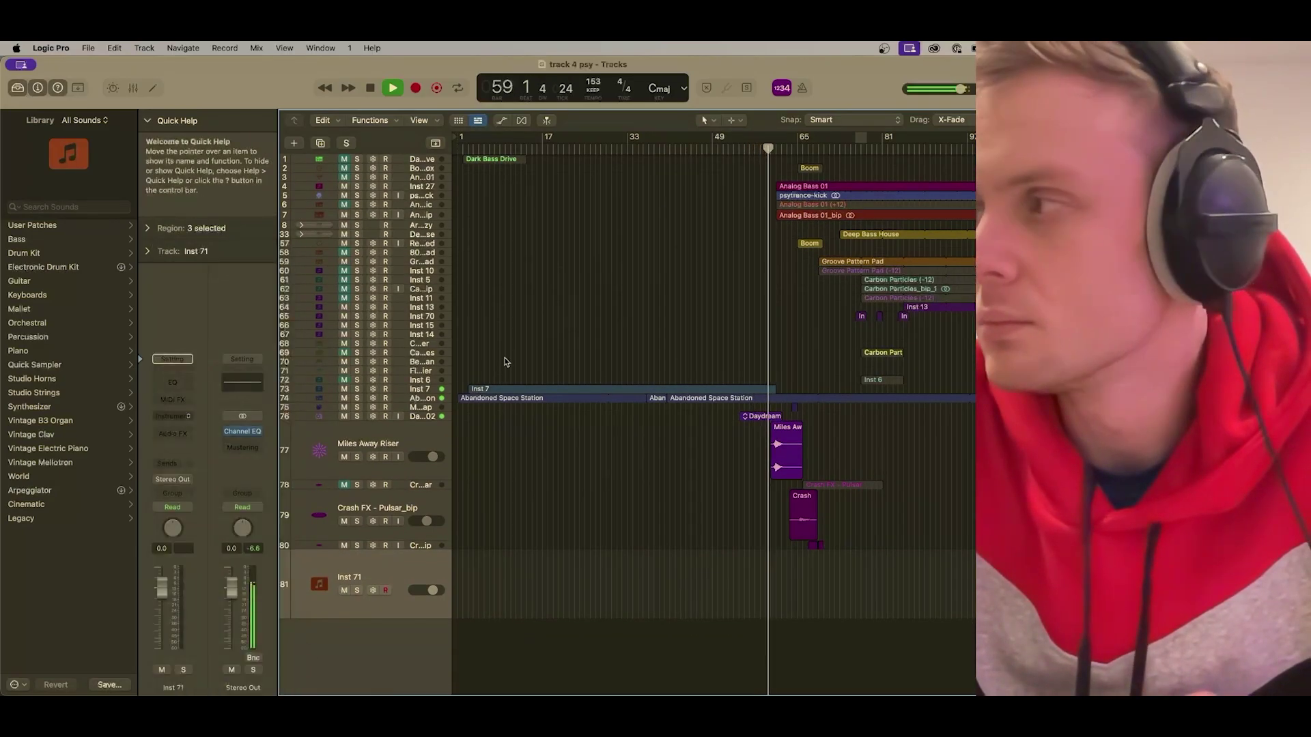
drag(634, 187, 295, 142)
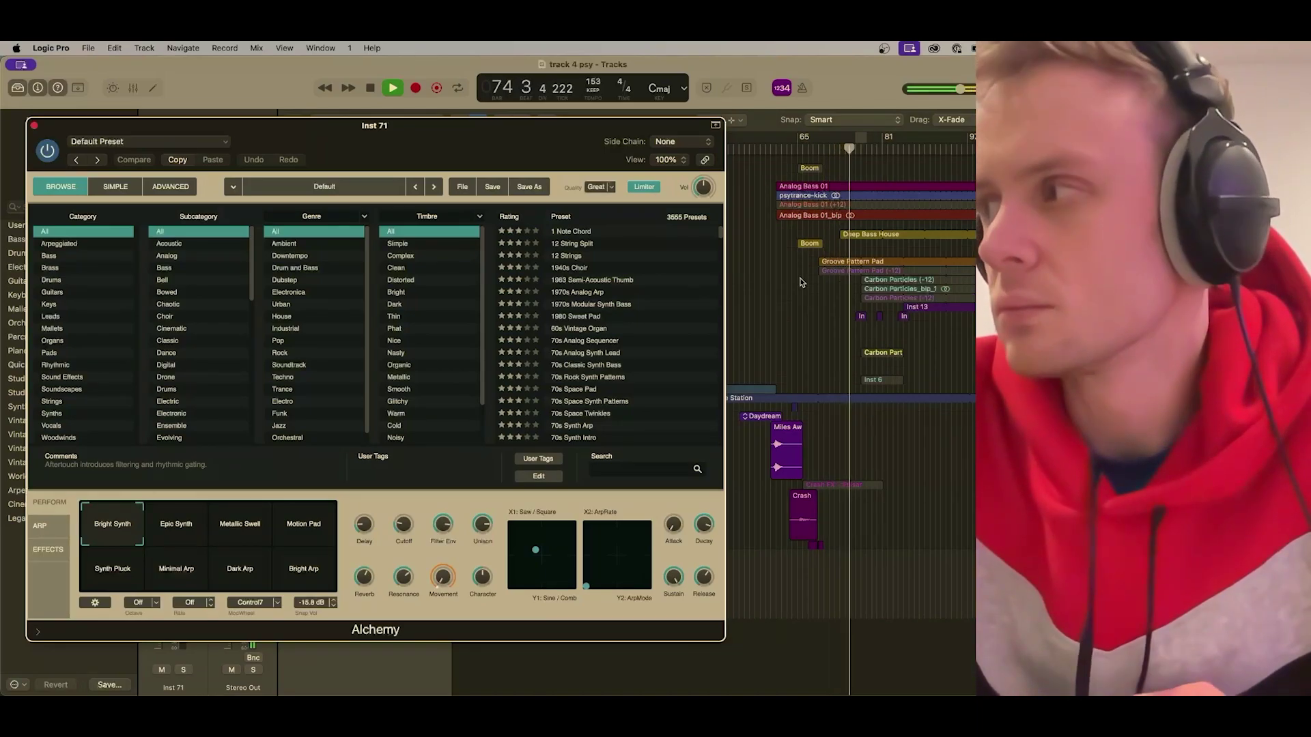
key(super+w)
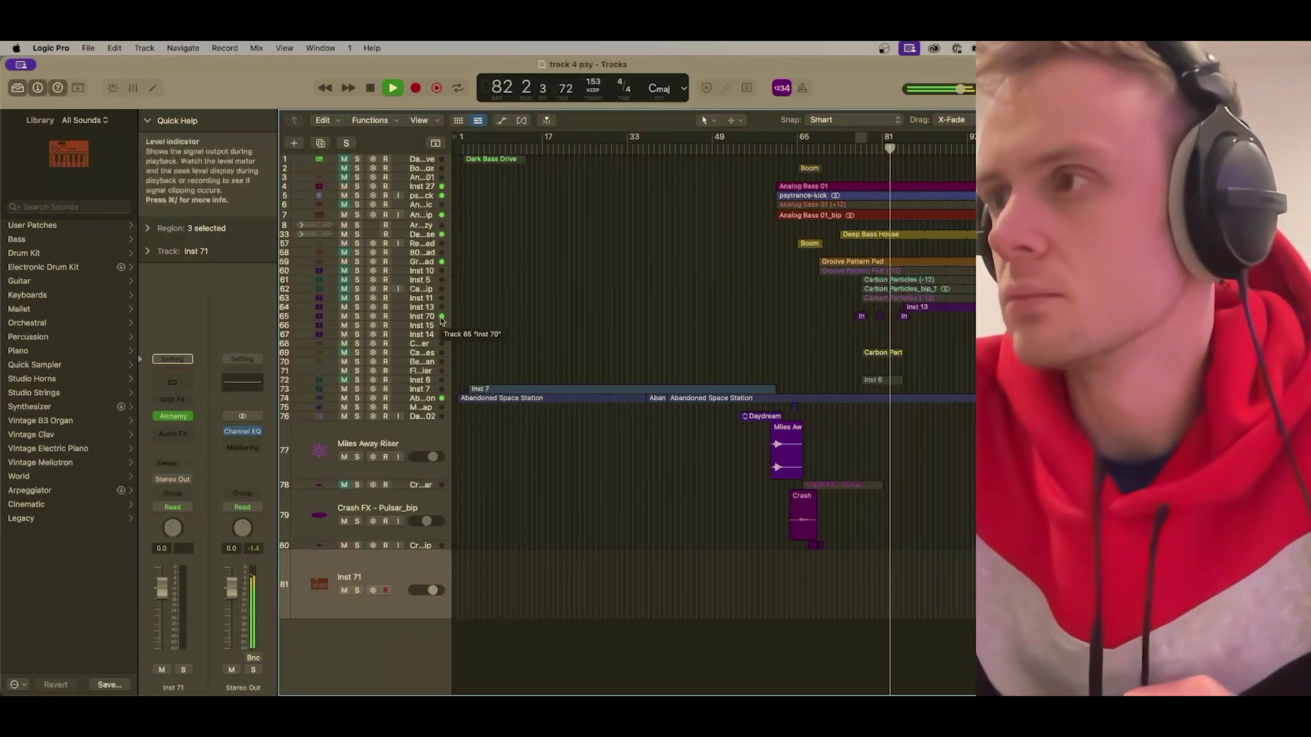
- Stop playback, enlarge the Groove Pattern Pad track, and shorten its looped region to end at bar 85
click(421, 263)
key(space)
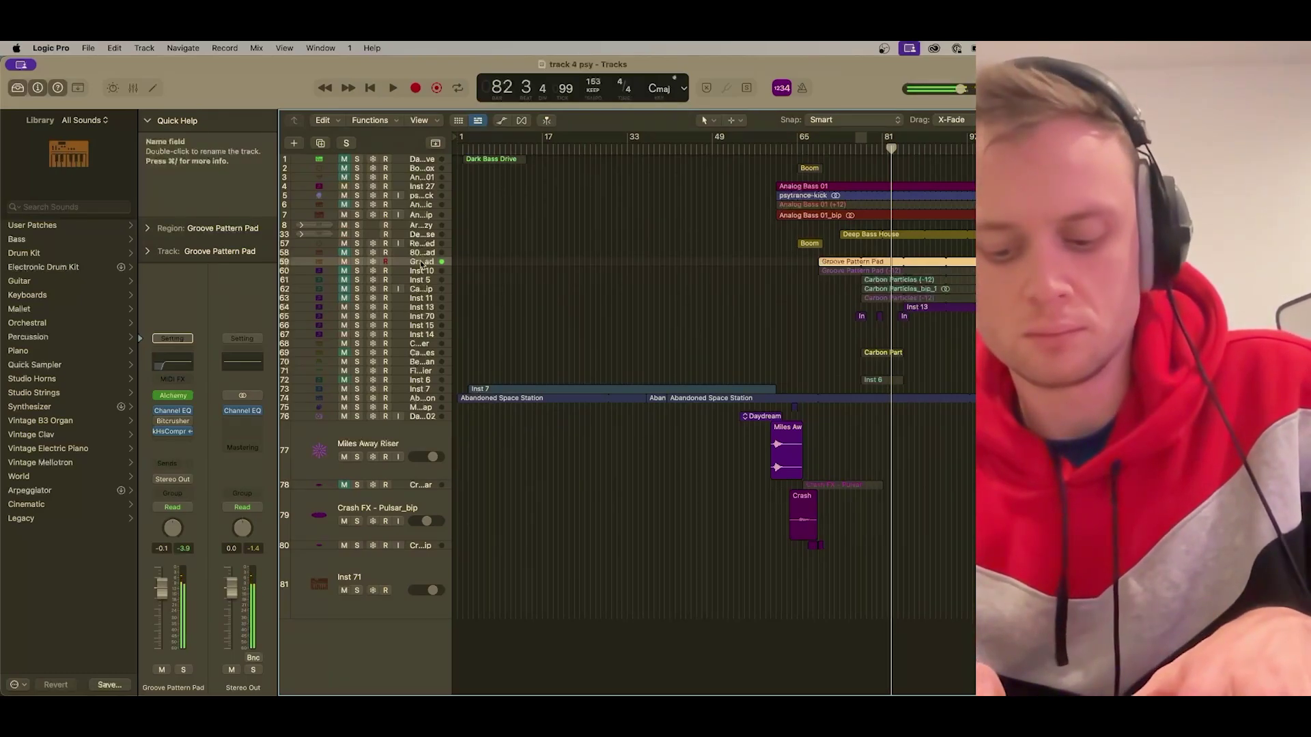
scroll(771, 283, right, 3)
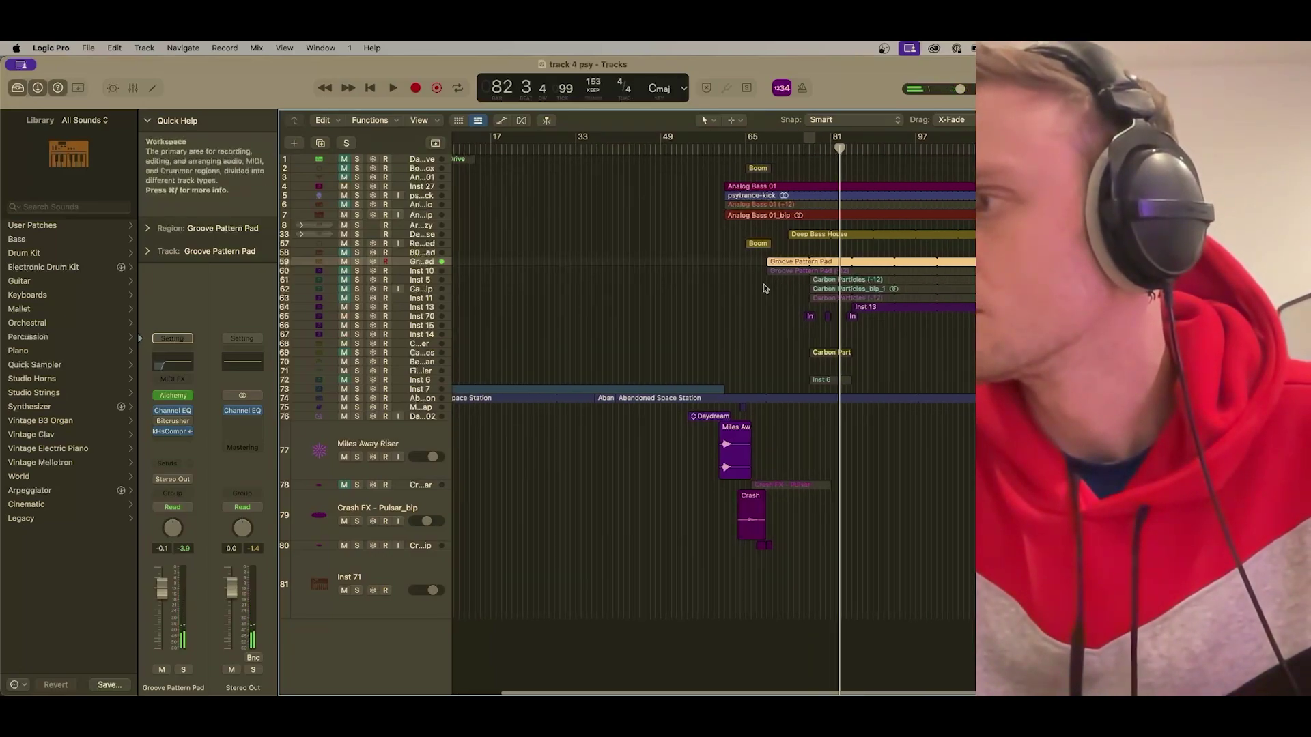
drag(297, 265, 297, 309)
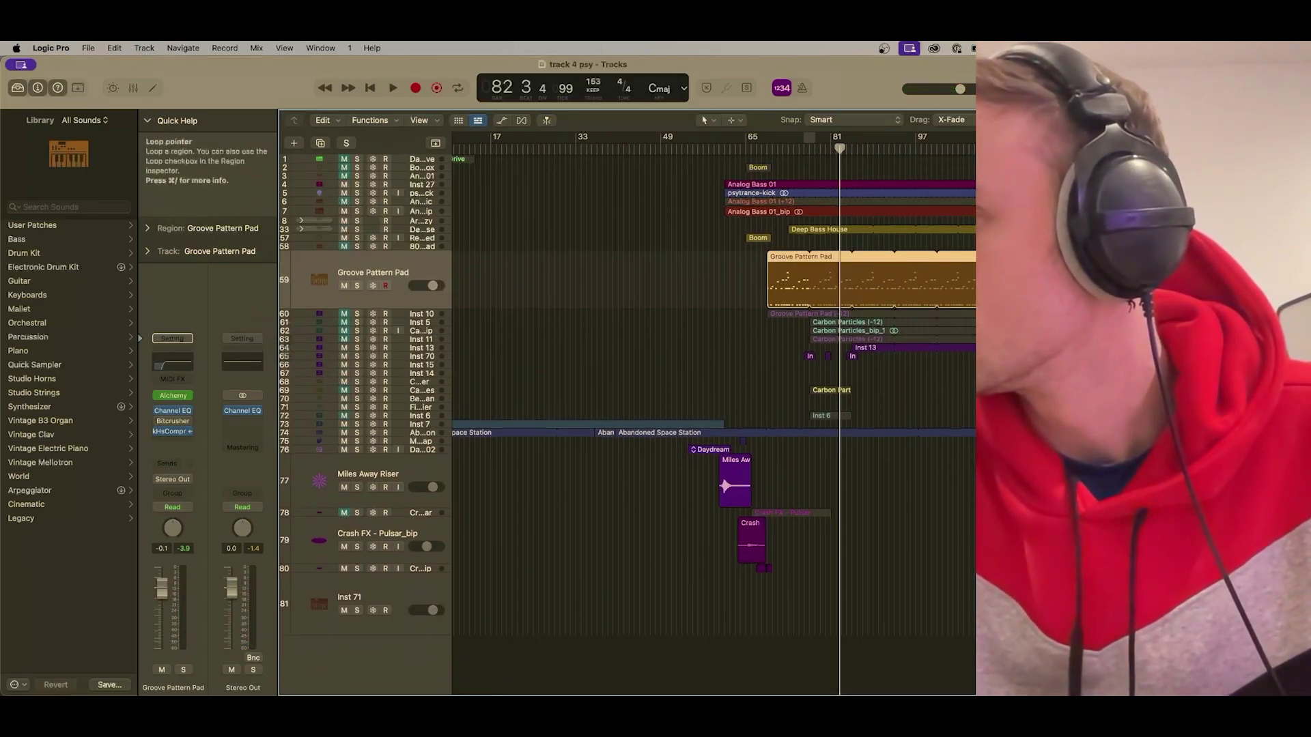
drag(977, 300, 888, 300)
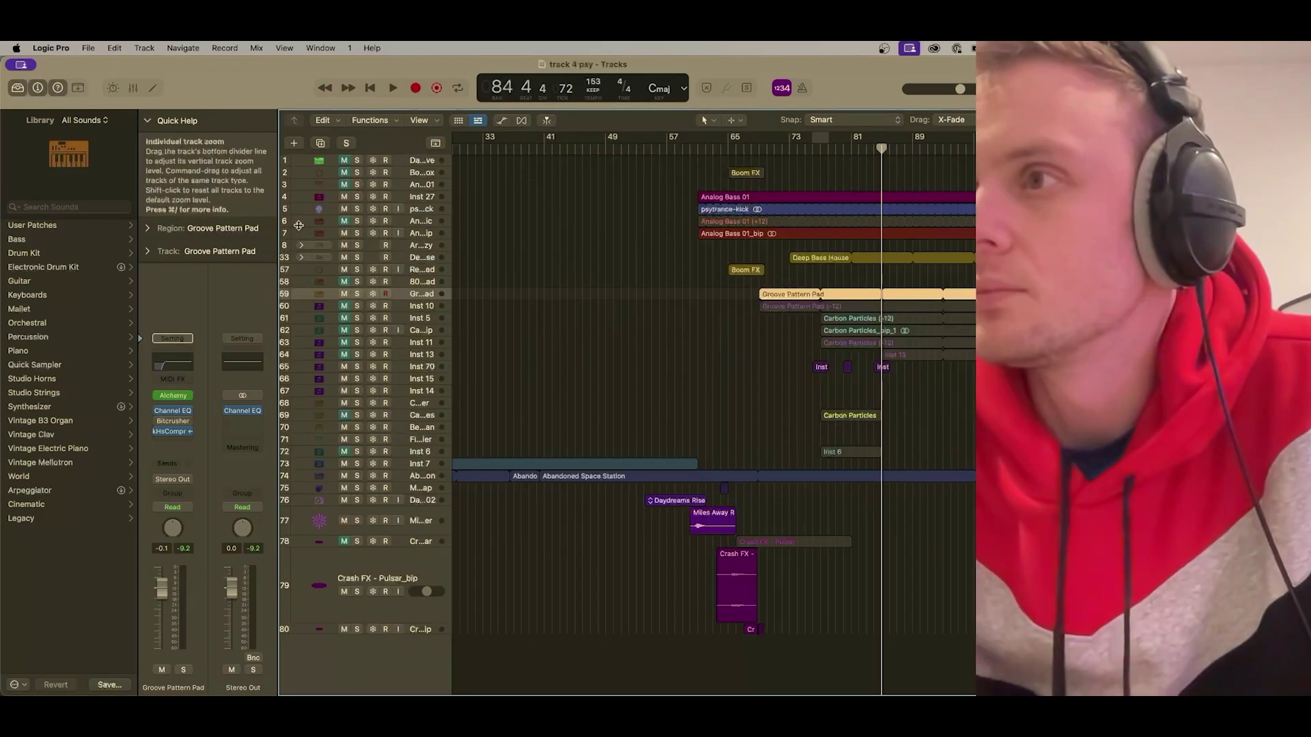
- Temporarily enlarge the Analog Bass 01_bip track and examine its waveform and the surrounding regions between bars 54 and 69
drag(298, 238, 278, 325)
key(super+Up)
key(super+Right)
key(super+Right)
key(super+Right)
key(super+Right)
key(super+Right)
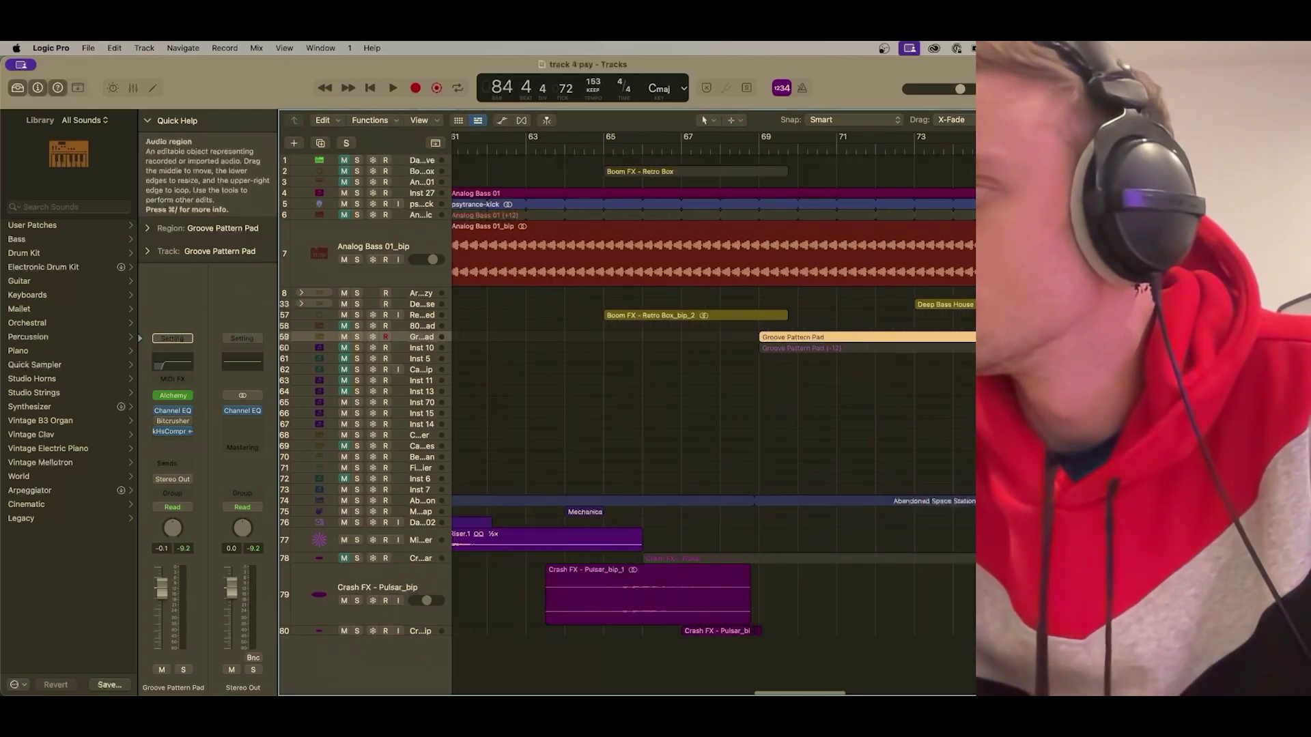
key(super+Left)
scroll(714, 409, left, 7)
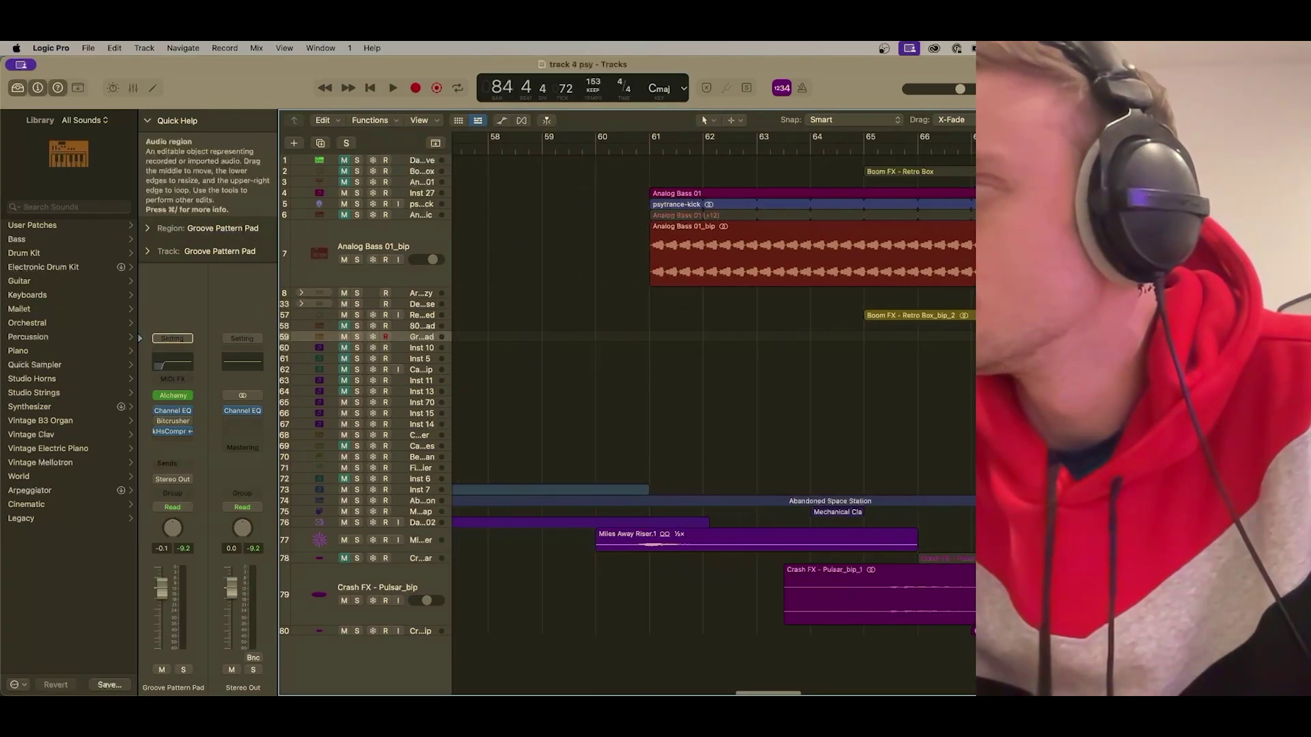
scroll(714, 410, right, 4)
scroll(641, 369, right, 2)
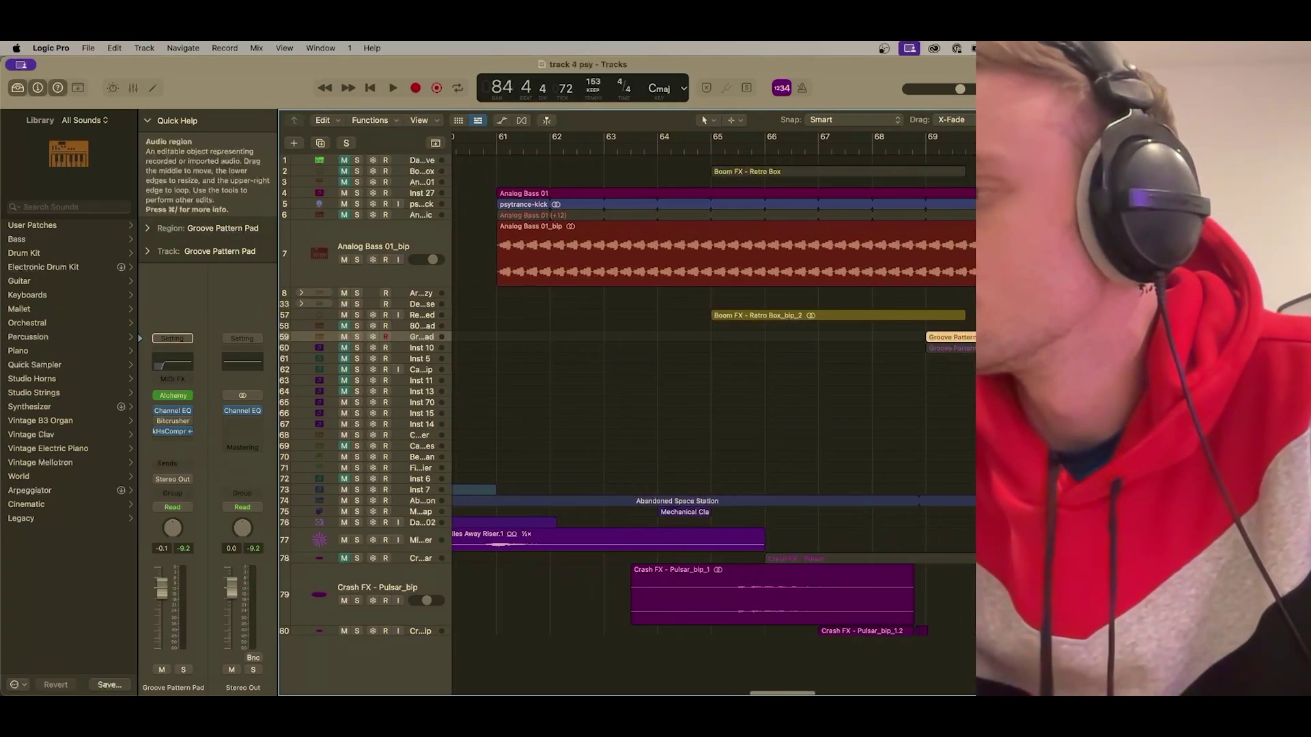
scroll(642, 369, up, 1)
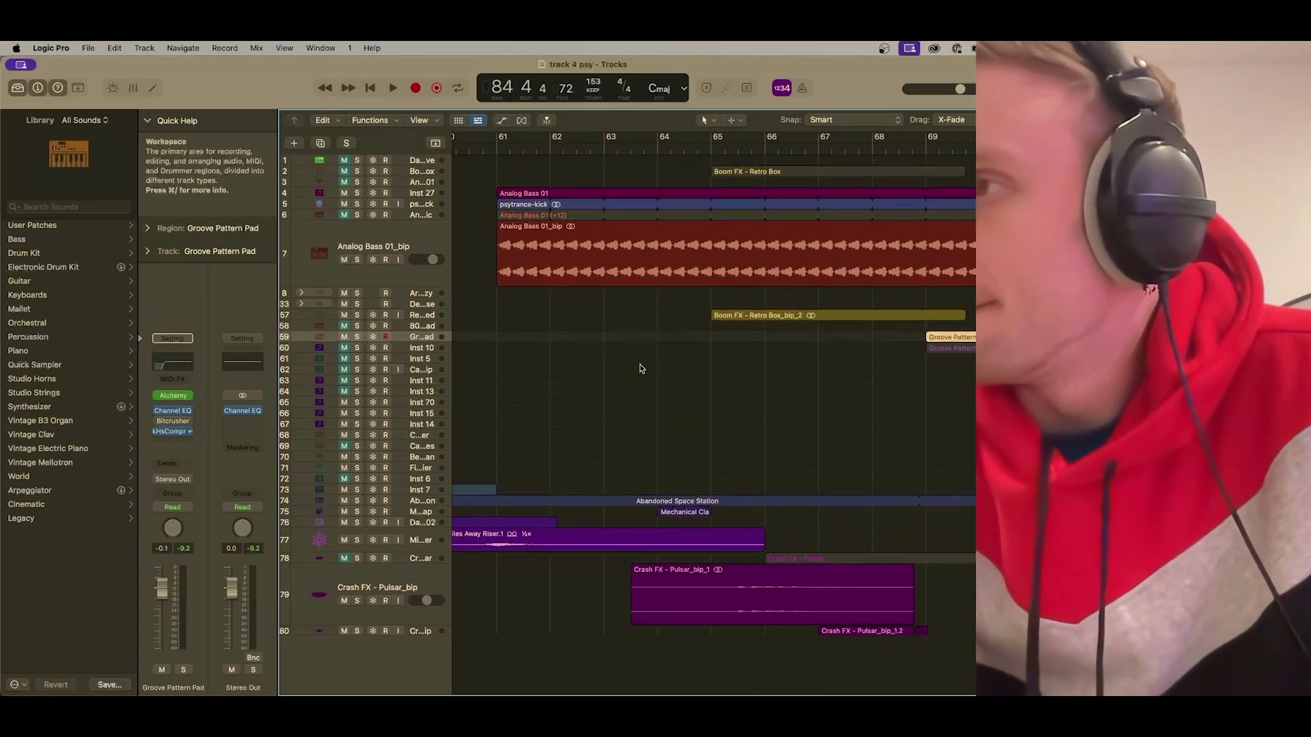
drag(302, 284, 316, 231)
scroll(650, 341, left, 5)
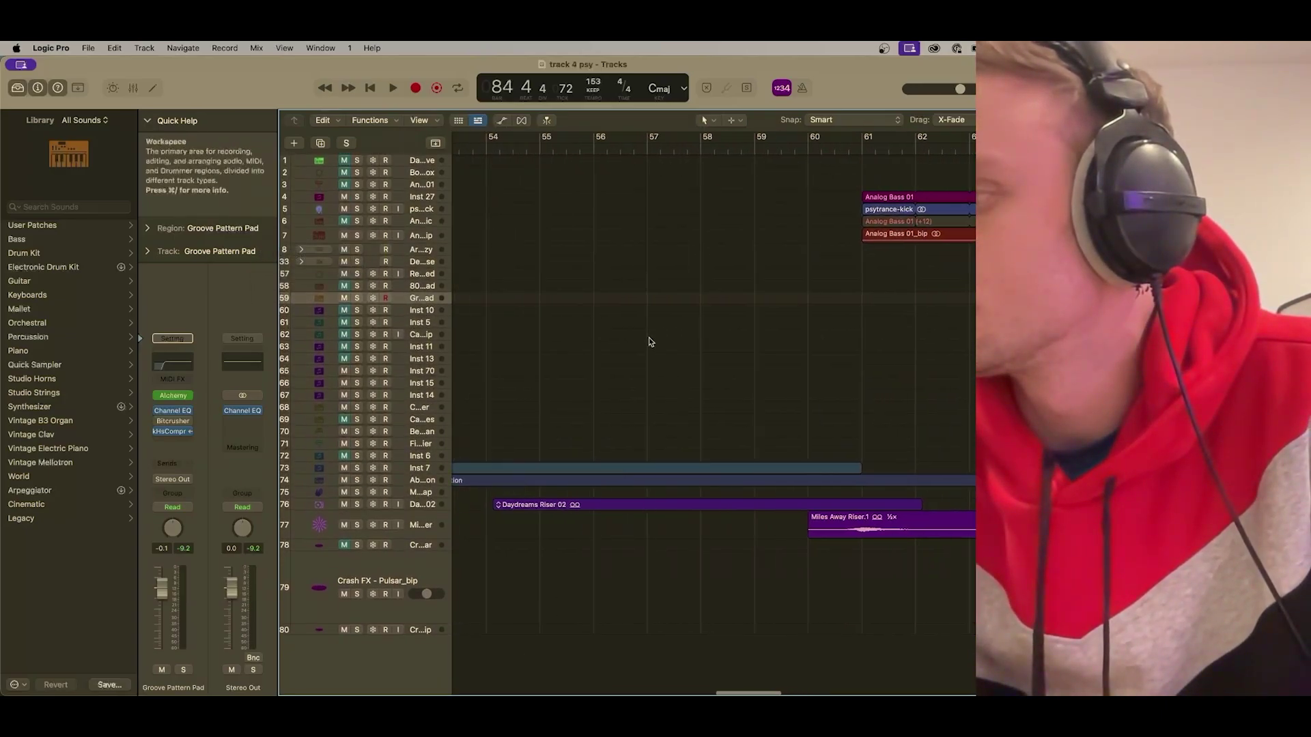
scroll(650, 341, right, 4)
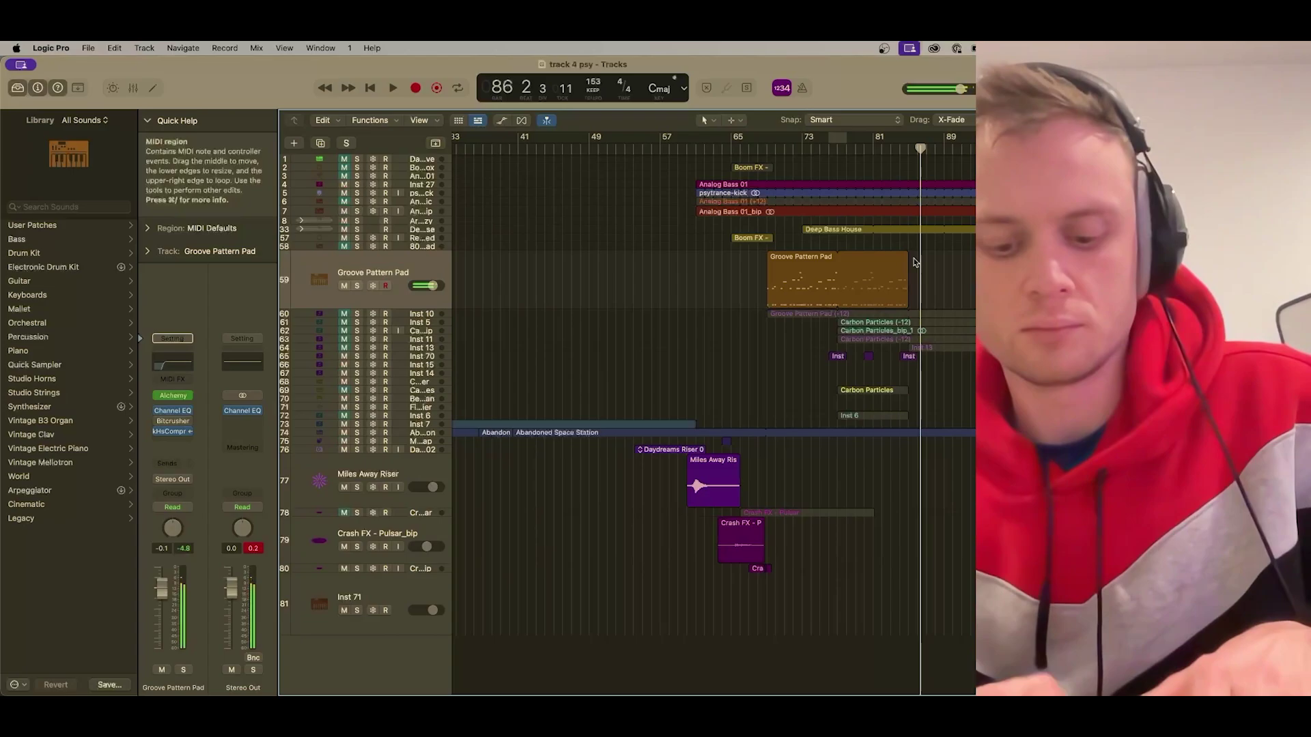
- Record a new Groove Pattern Pad part from bar 85 and open the recorded region in the Piano Roll
click(908, 148)
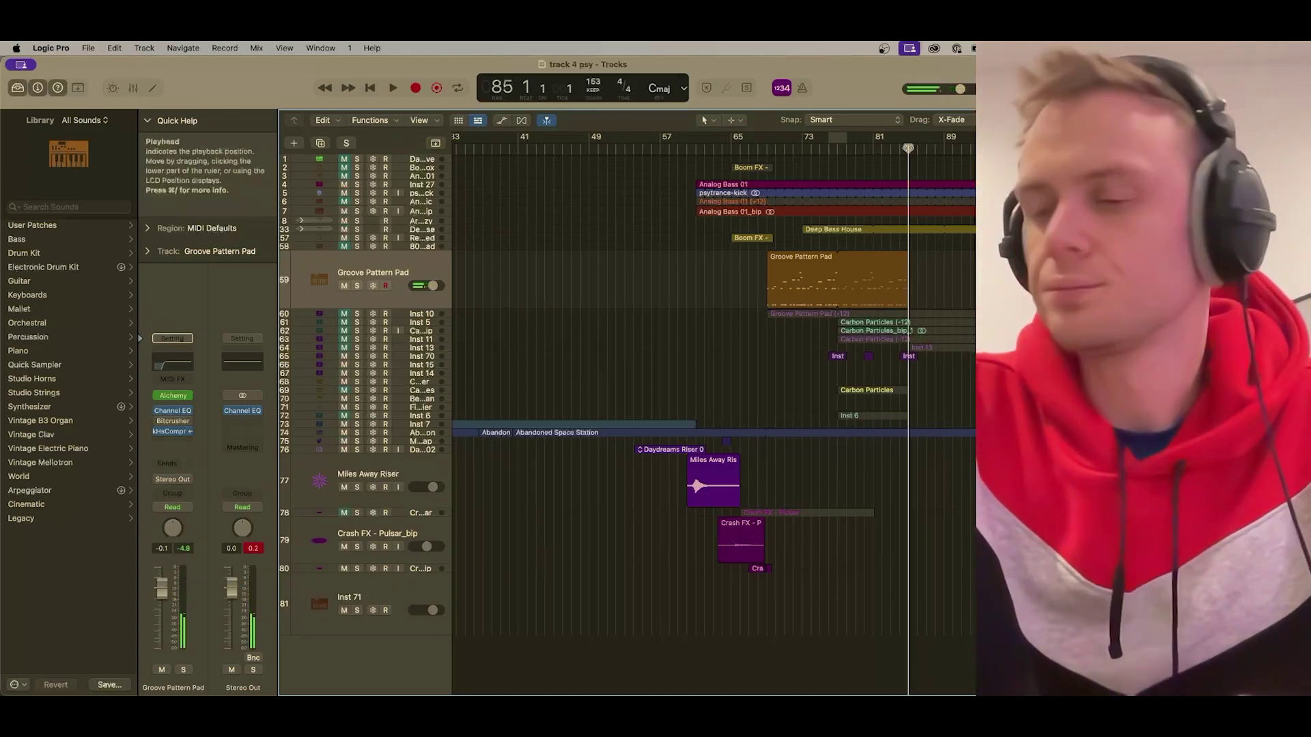
key(r)
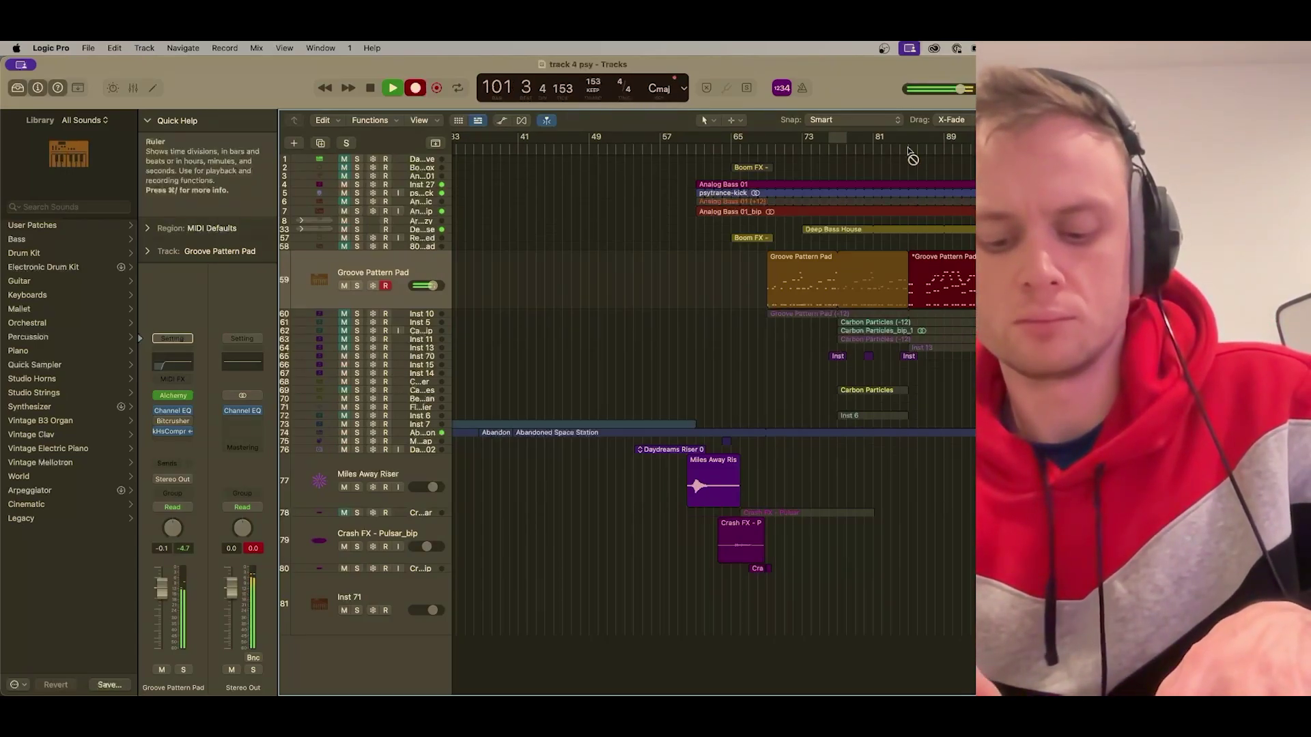
double_click(942, 280)
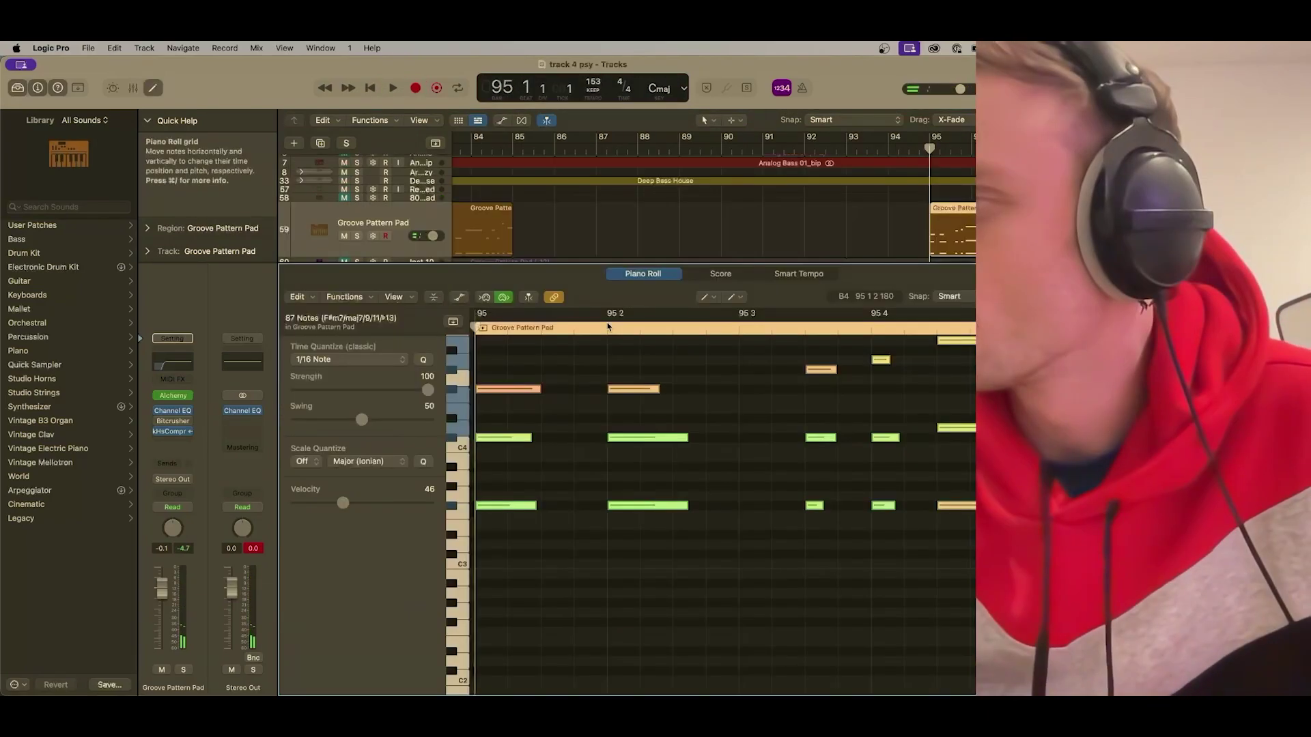
- Edit the recorded Groove Pattern Pad notes, adding an F4 note at bar 102 and adjusting a C#4 note
scroll(710, 452, up, 2)
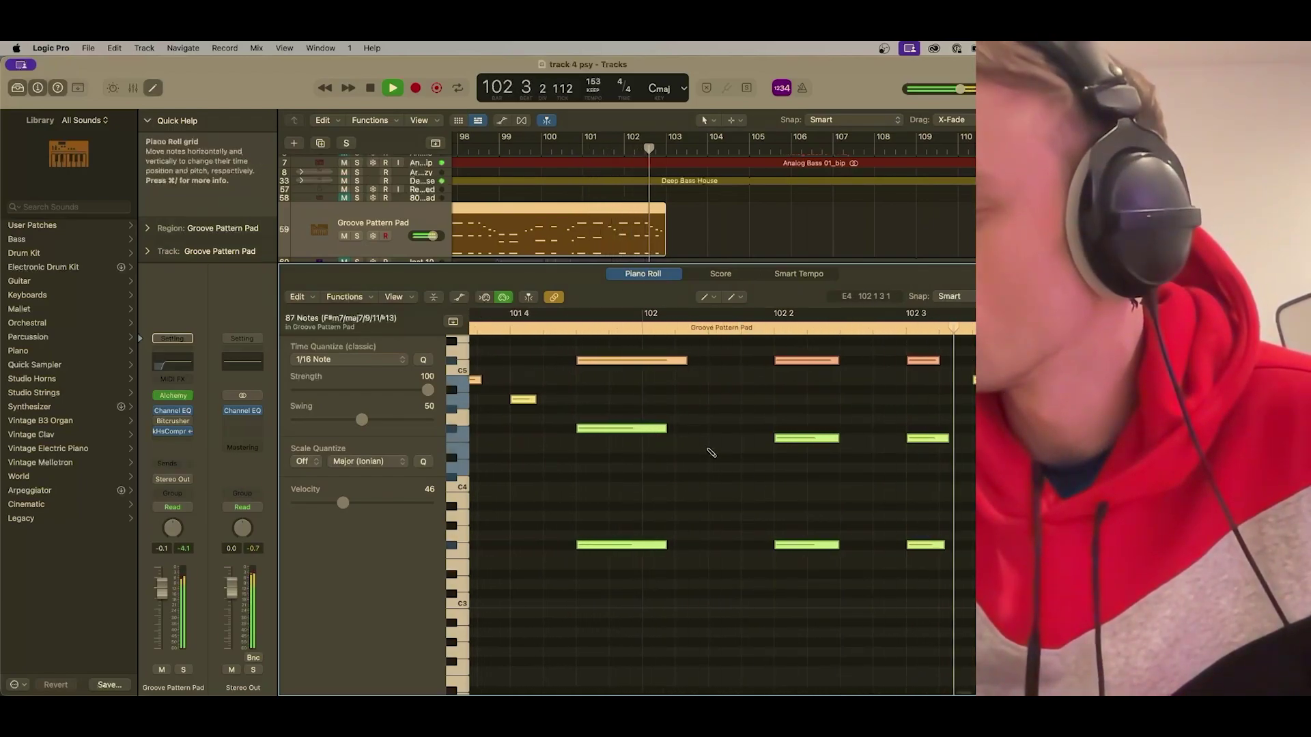
click(642, 448)
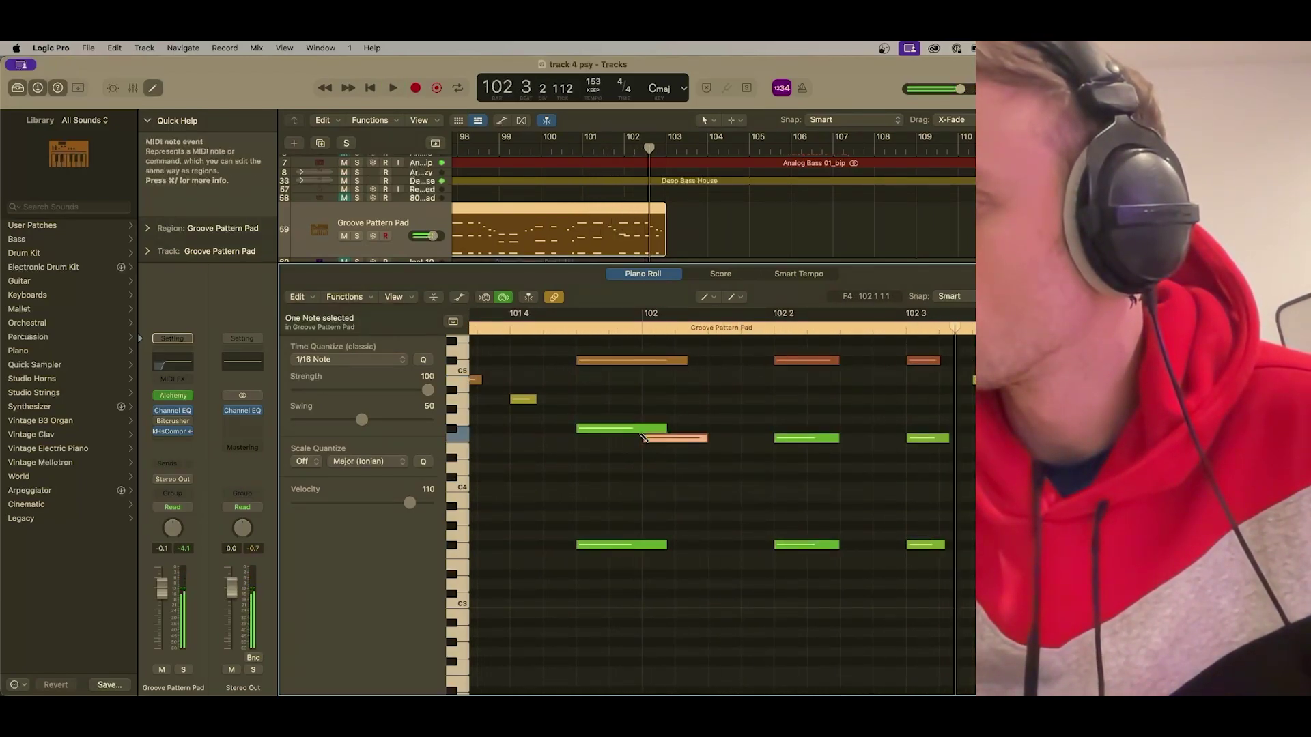
mouse_move(642, 436)
mouse_down()
mouse_move(656, 444)
mouse_move(631, 442)
mouse_up()
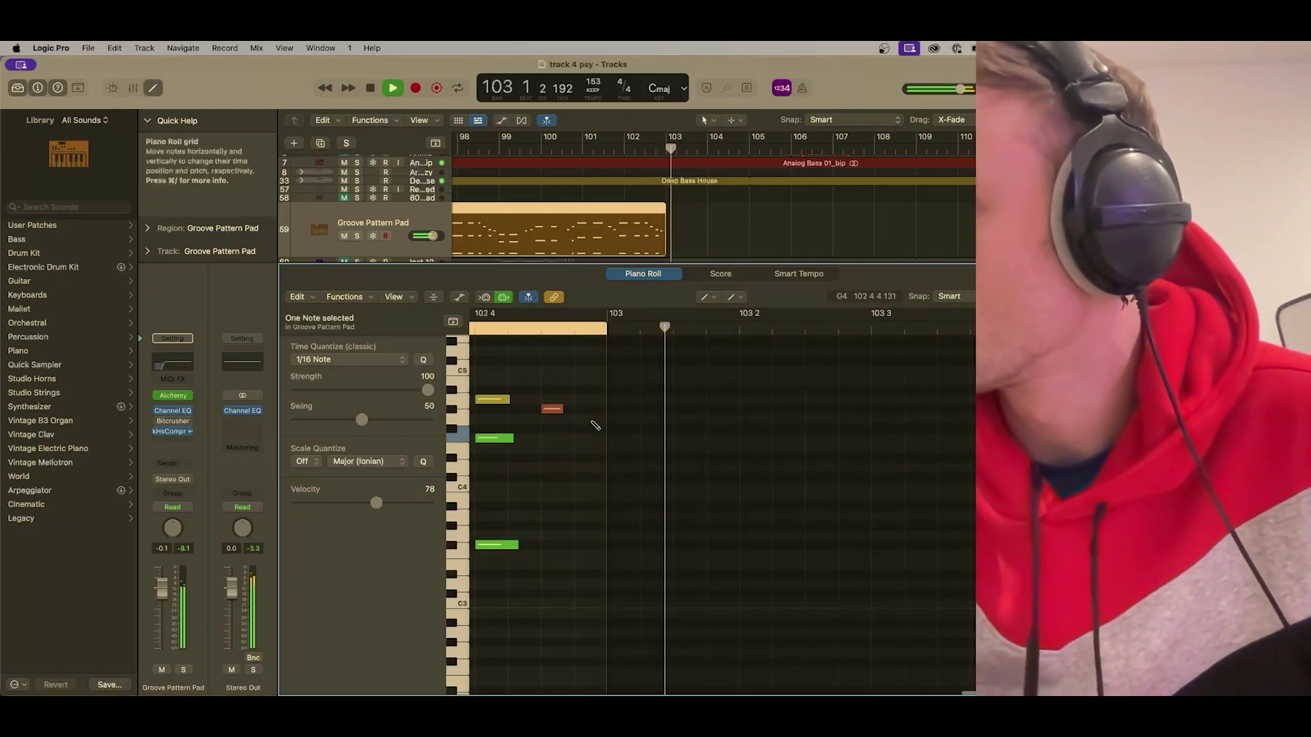
key(space)
scroll(589, 367, left, 15)
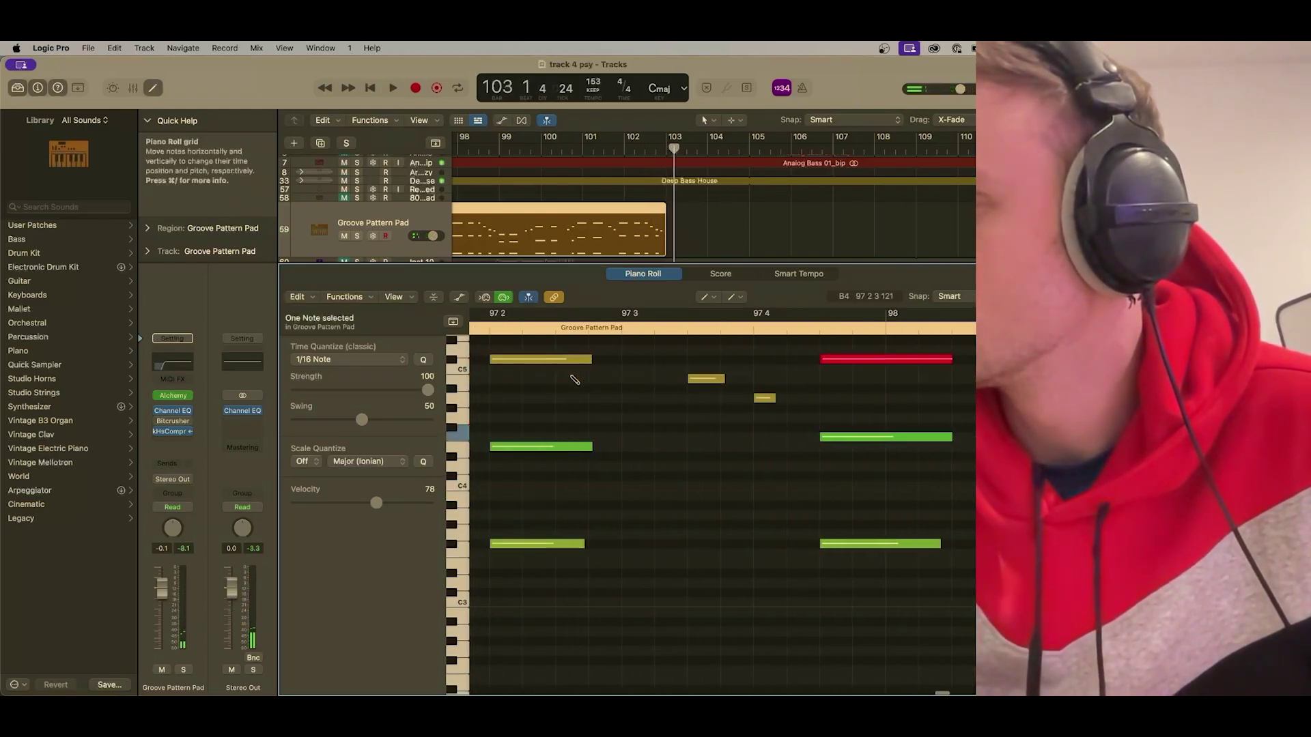
drag(595, 476, 601, 477)
- Play the edited Groove Pattern Pad region from about bar 95 and follow its notes in the Piano Roll
key(space)
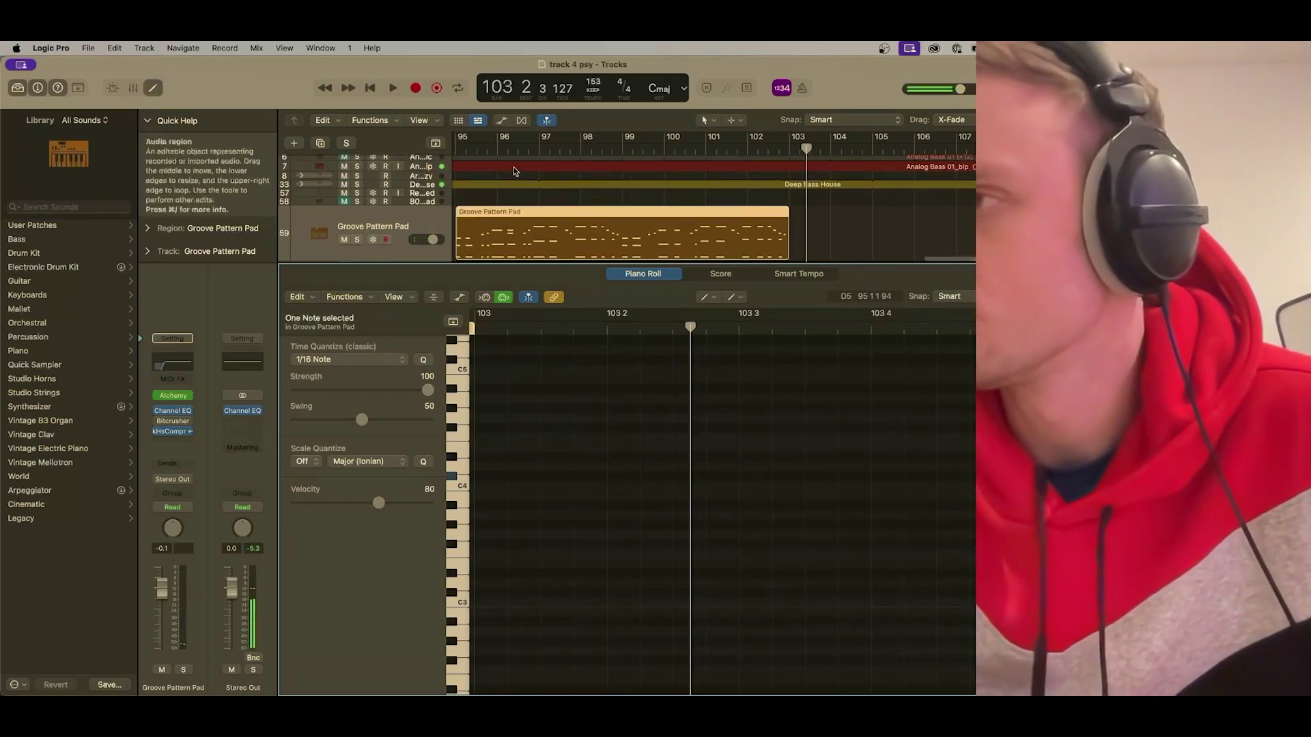
scroll(614, 198, left, 5)
click(493, 145)
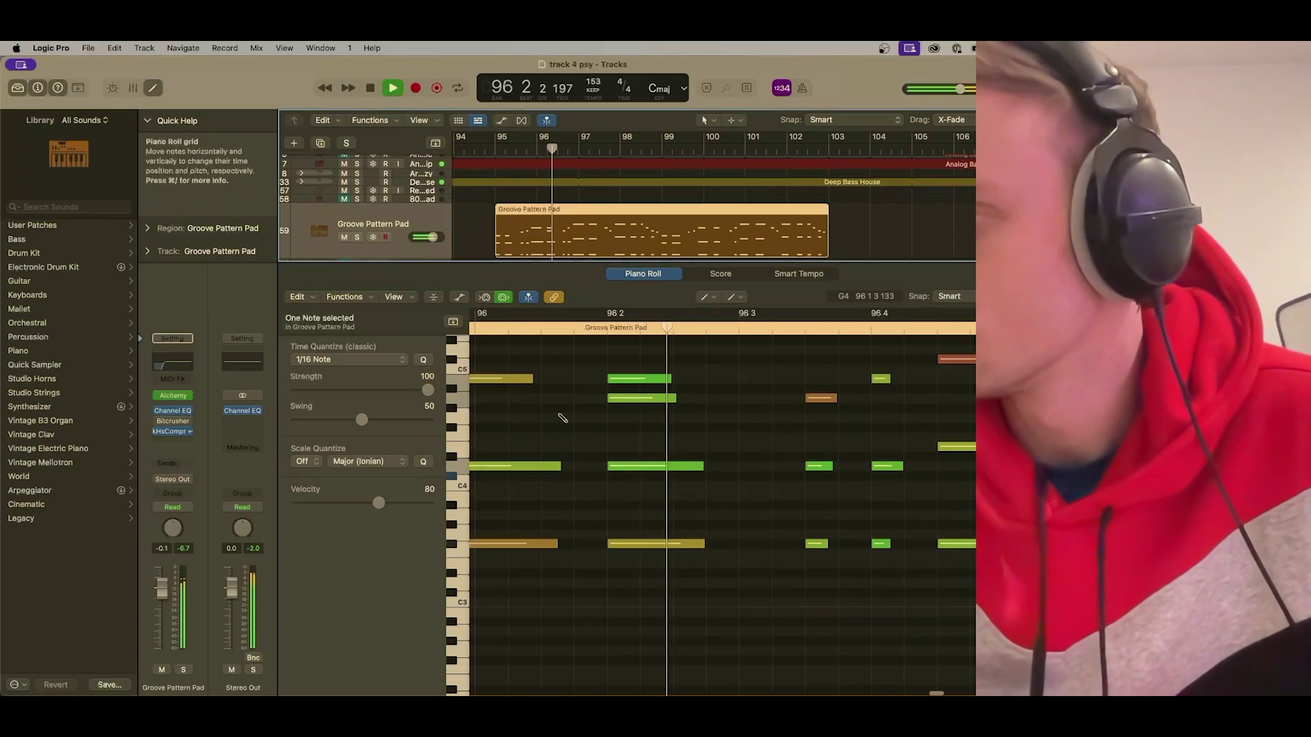
key(space)
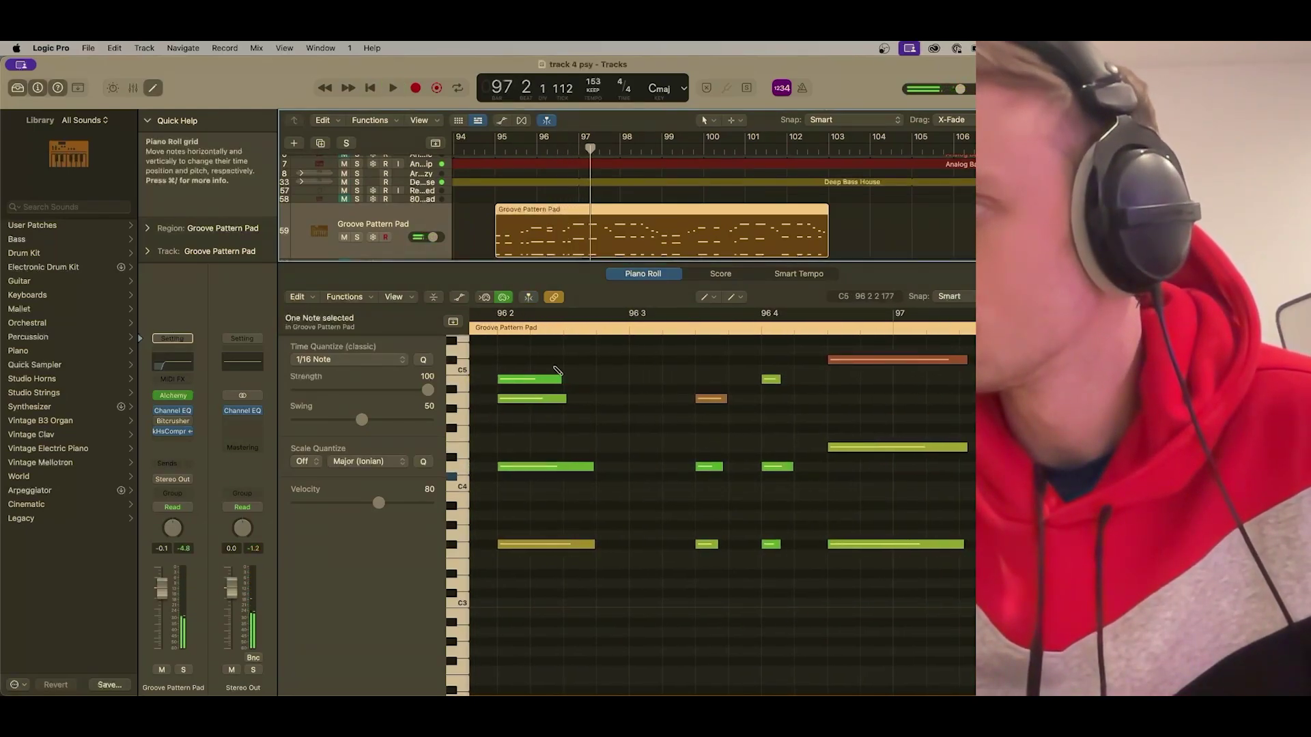
click(493, 147)
key(space)
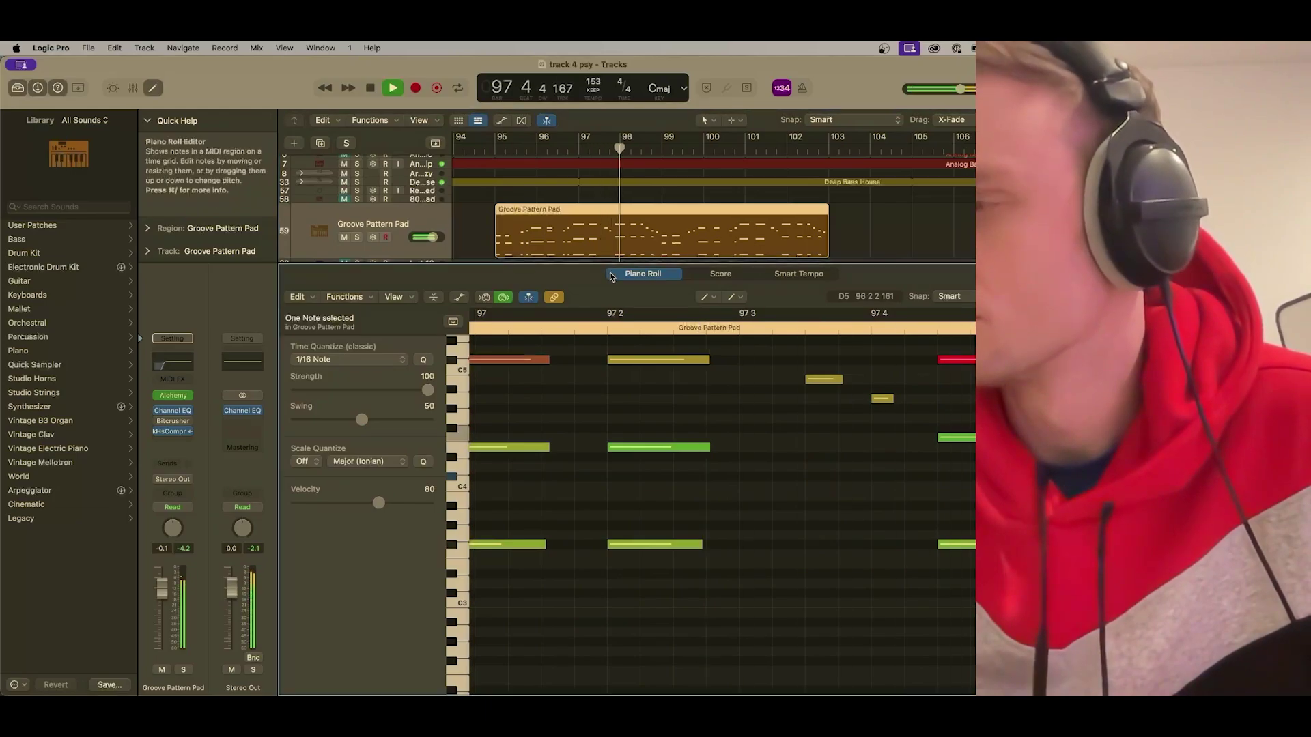
- Move the new Groove Pattern Pad region to start at bar 85 and play the arrangement from about bar 59
key(p)
scroll(613, 278, left, 10)
scroll(613, 277, down, 10)
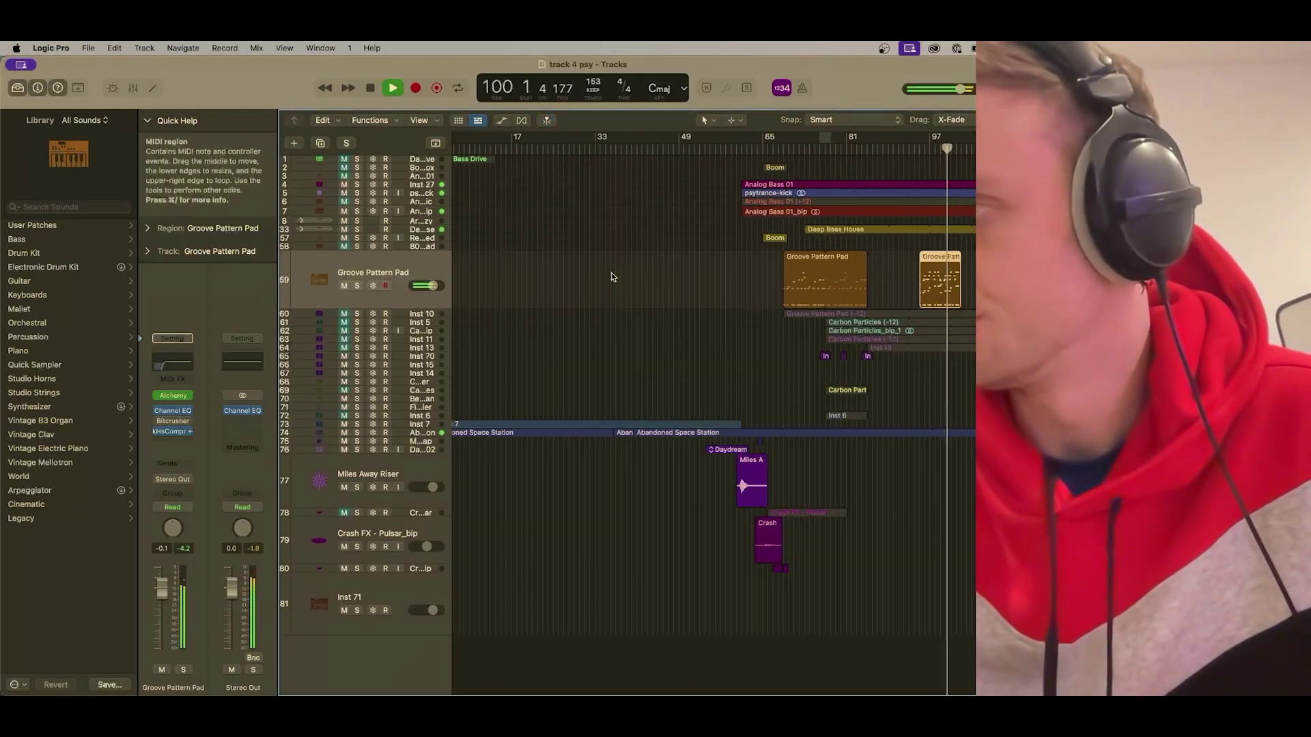
key(space)
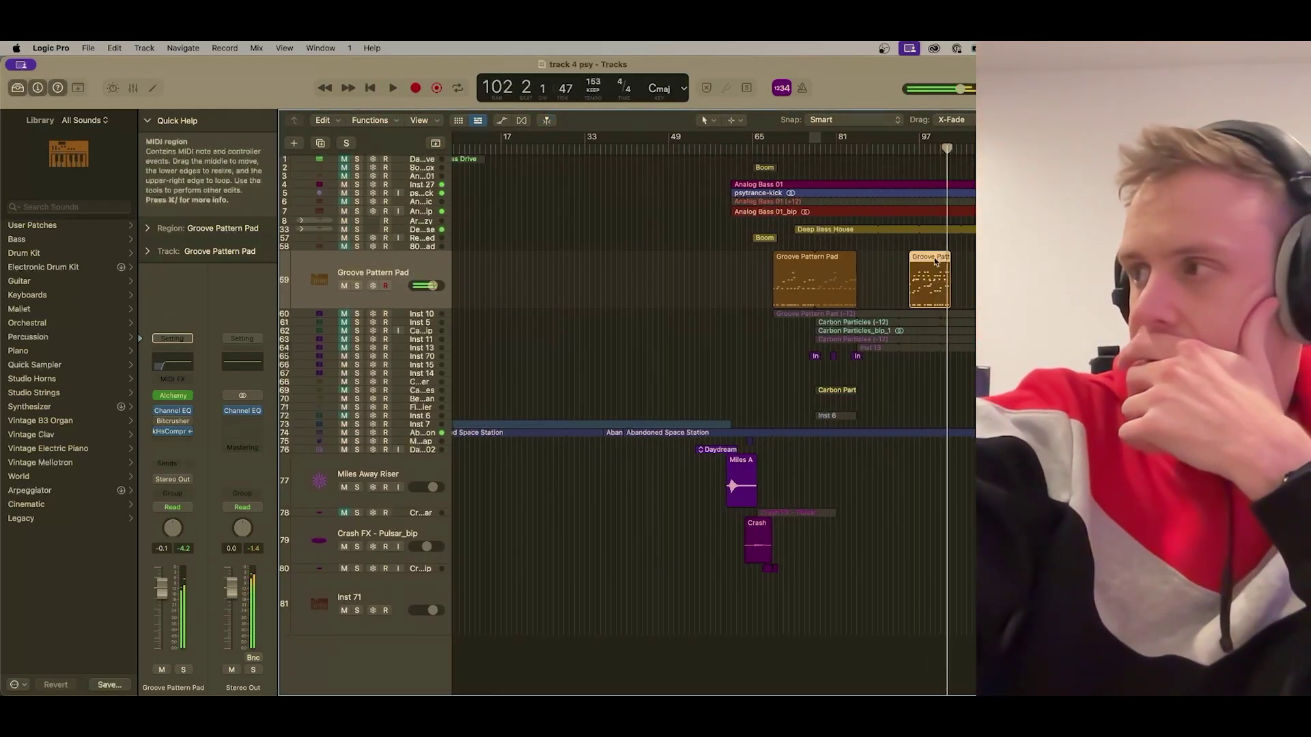
drag(935, 261, 883, 261)
click(727, 148)
key(space)
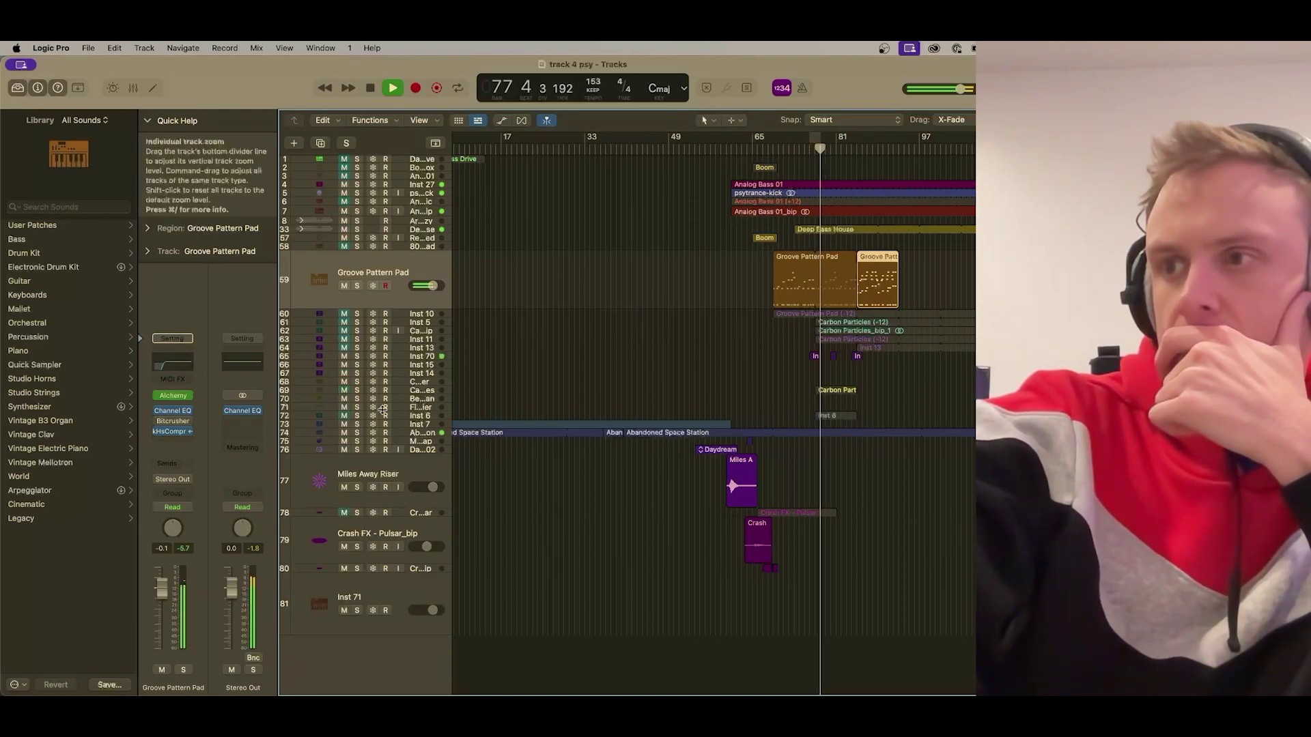
- Select the Inst 71 track and audition the Cinematic Textures patches Erosion and Edgy Cycles on it during playback
click(344, 390)
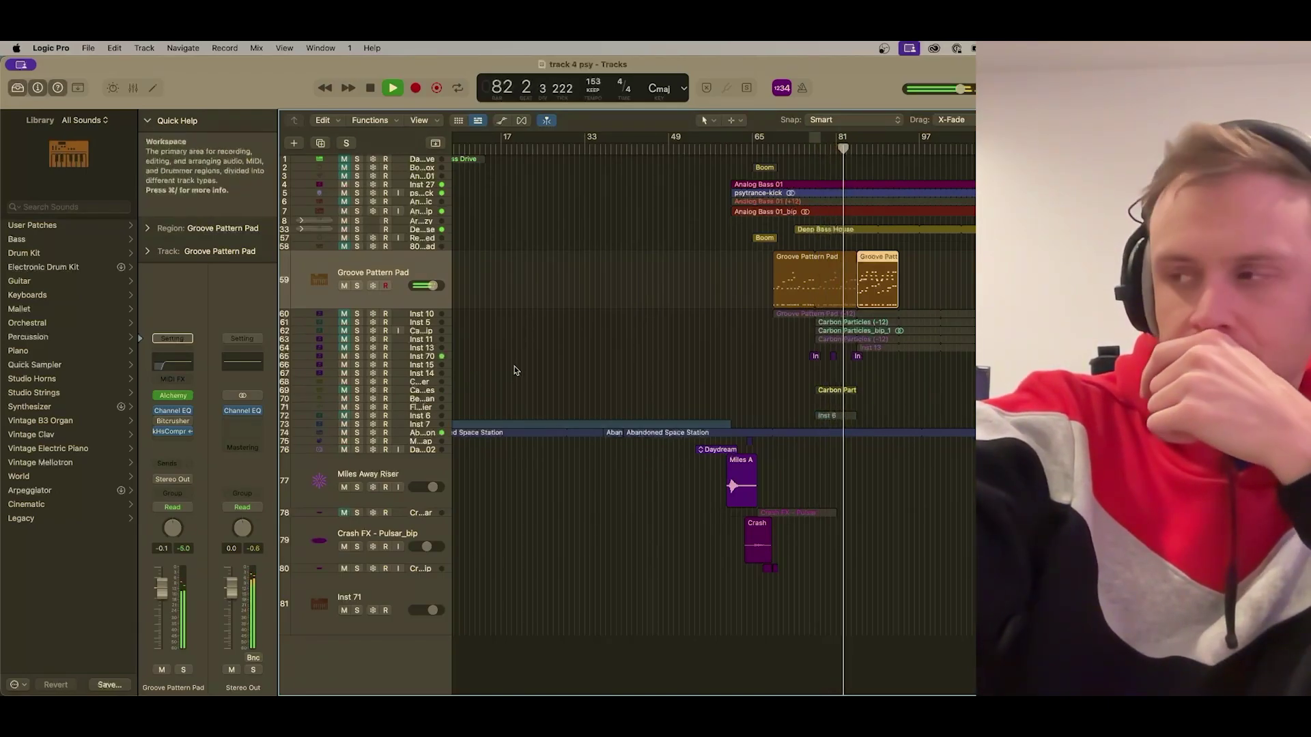
click(361, 586)
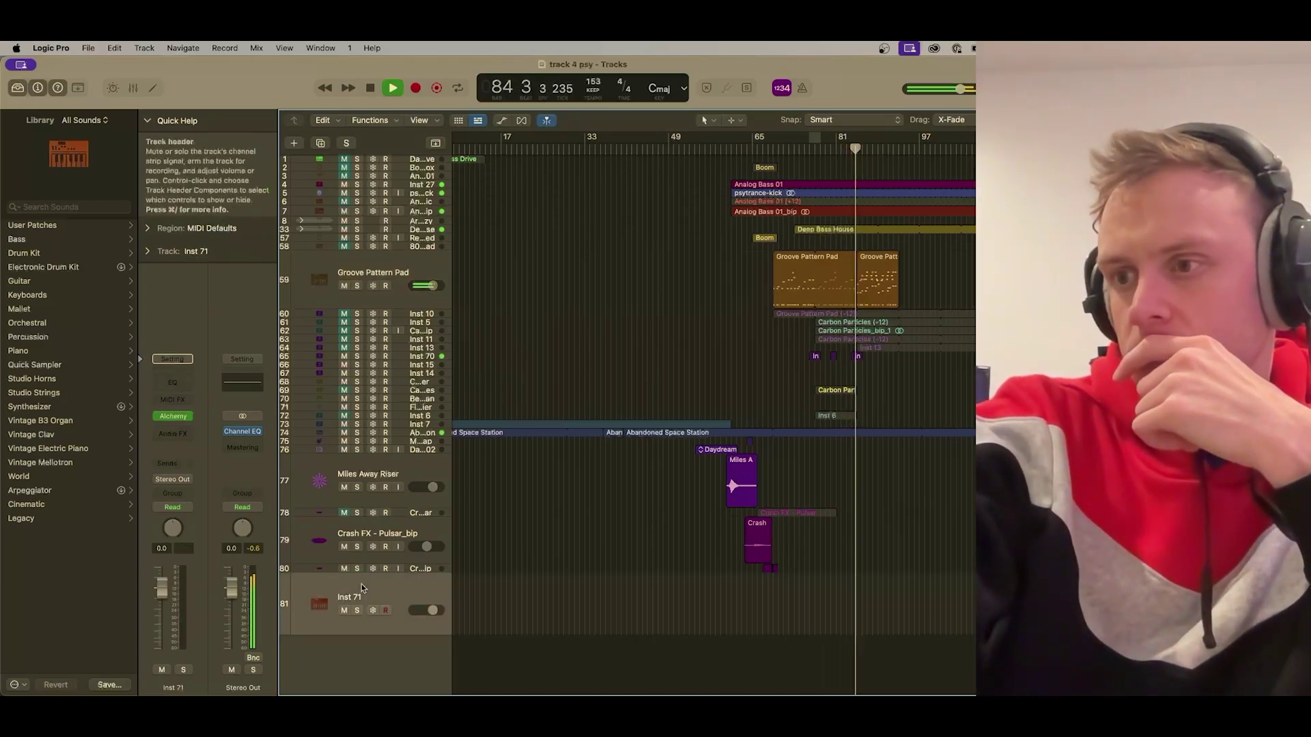
click(27, 505)
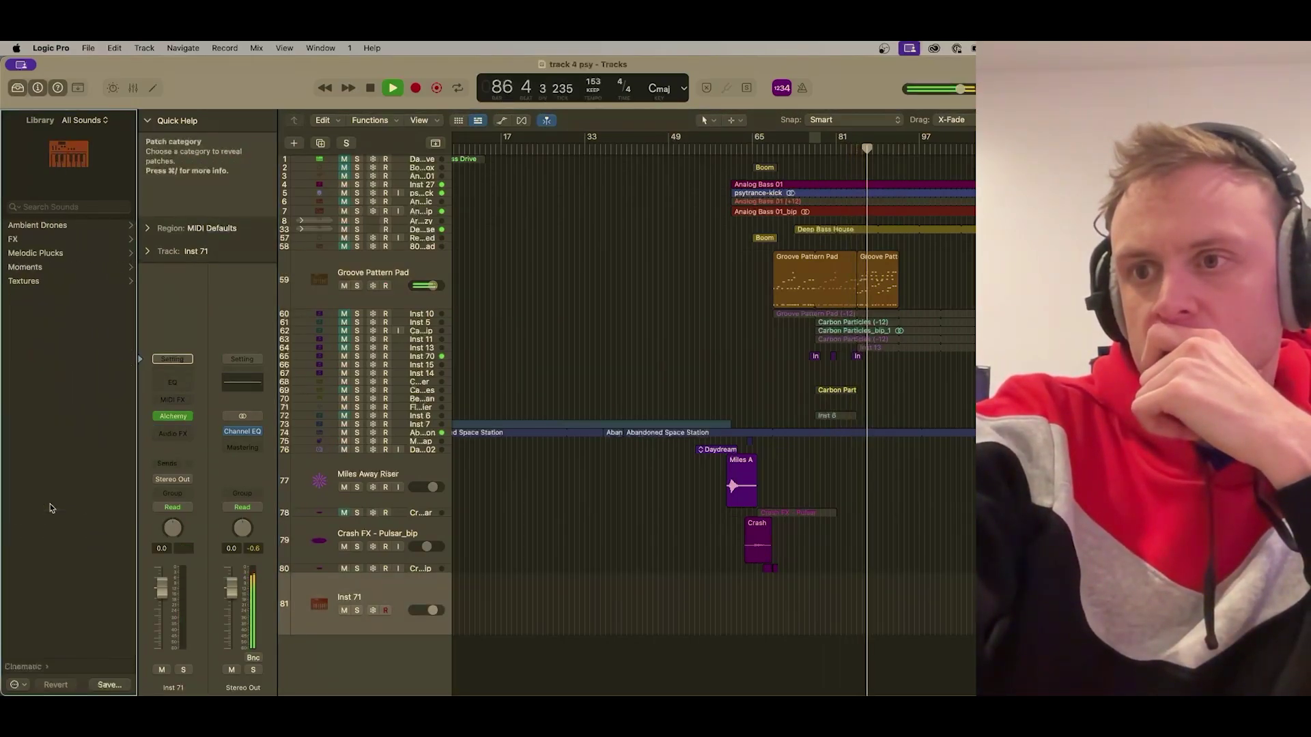
click(56, 276)
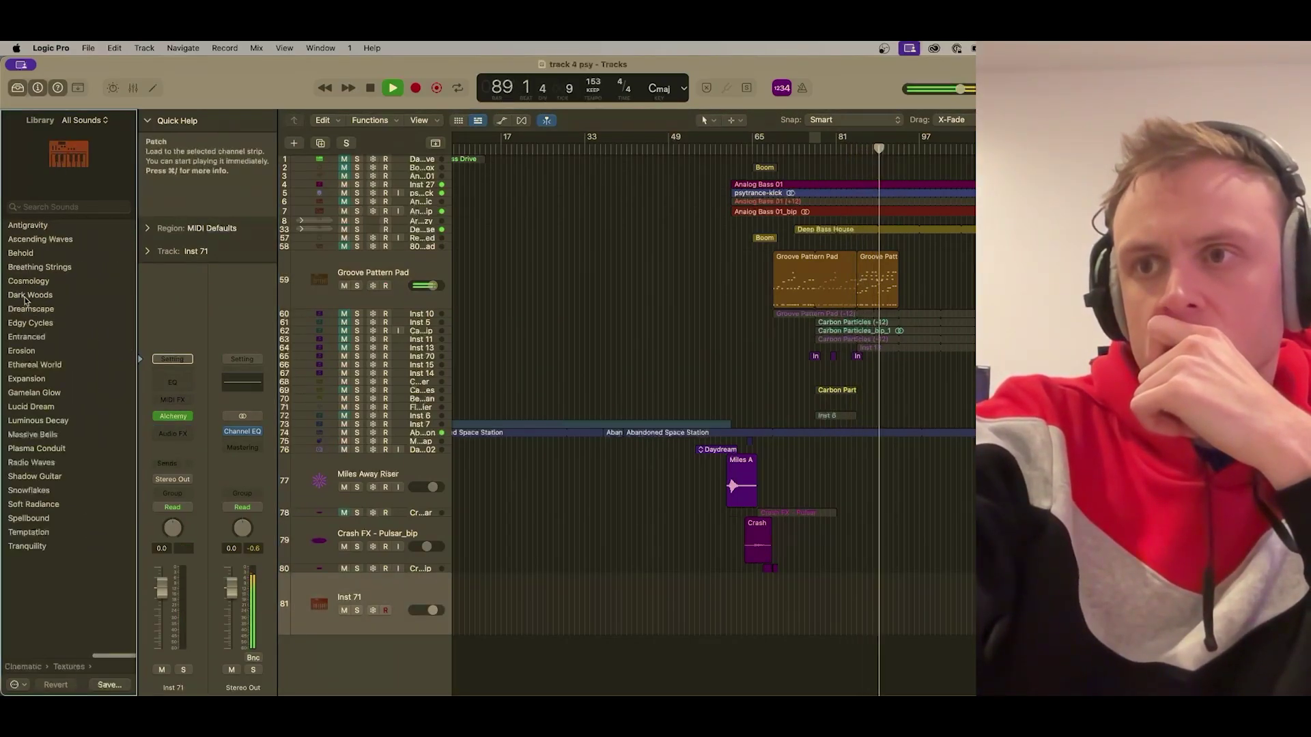
click(24, 352)
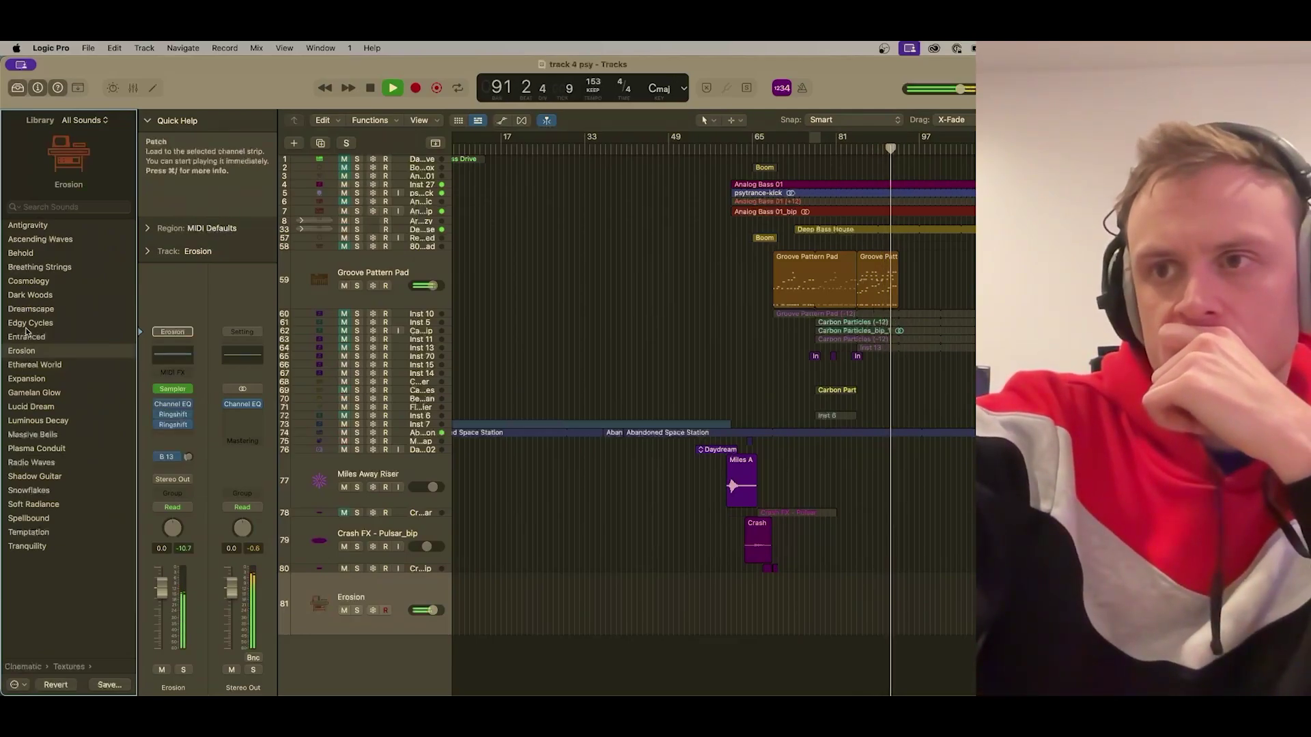
click(27, 324)
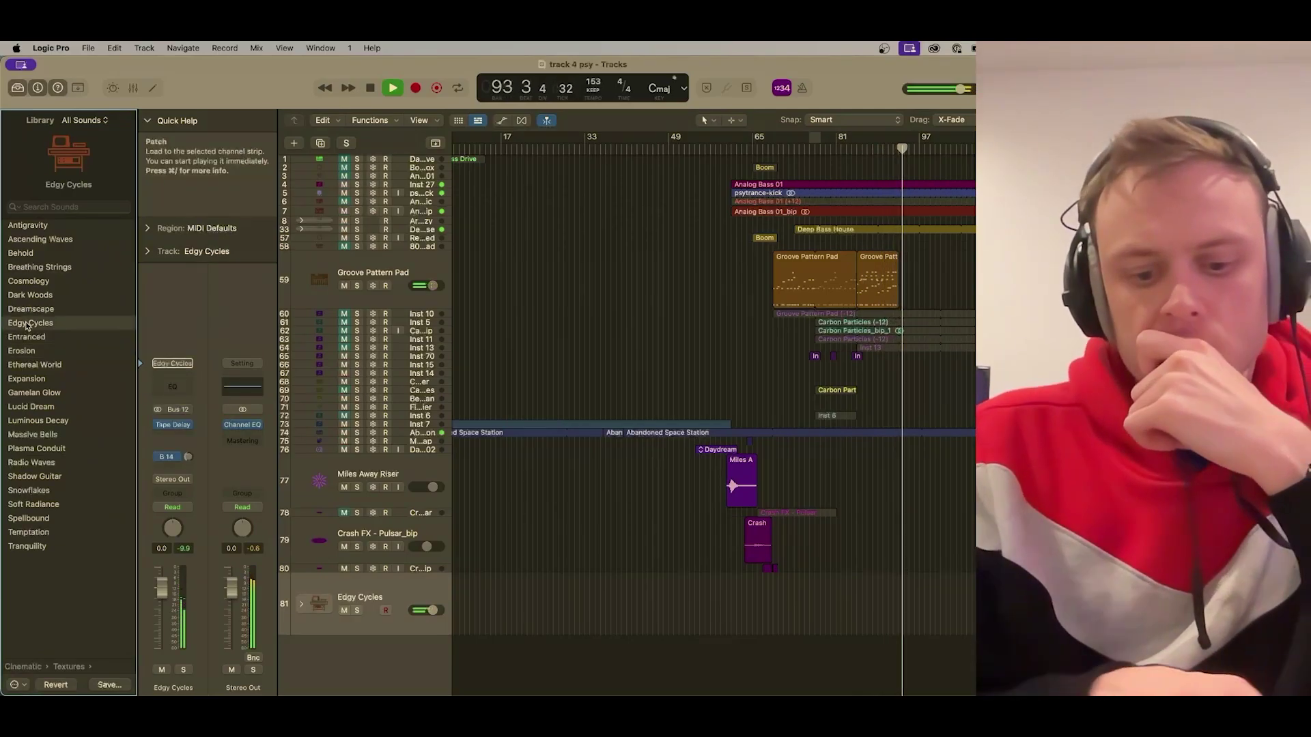
- Stop playback, loop the Groove Pattern Pad region at bar 85 past bar 97, and place the playhead at bar 66
key(space)
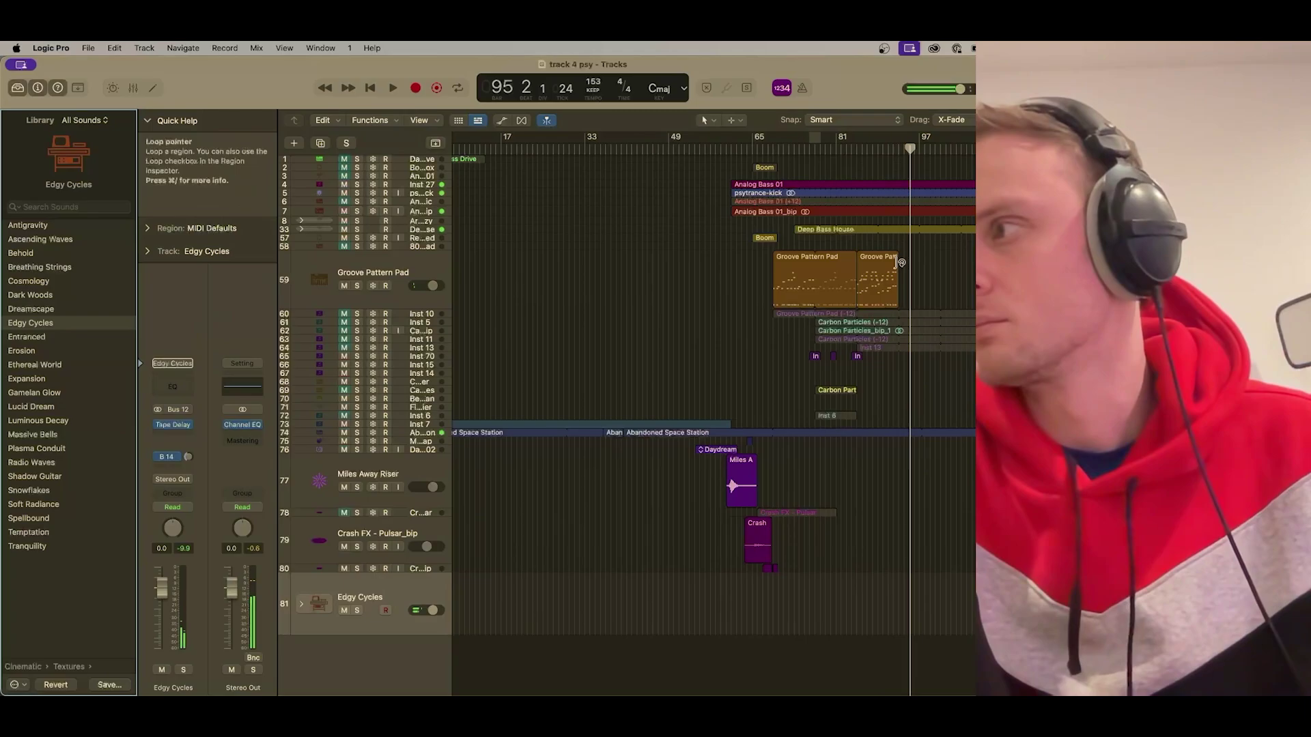
click(877, 280)
click(756, 145)
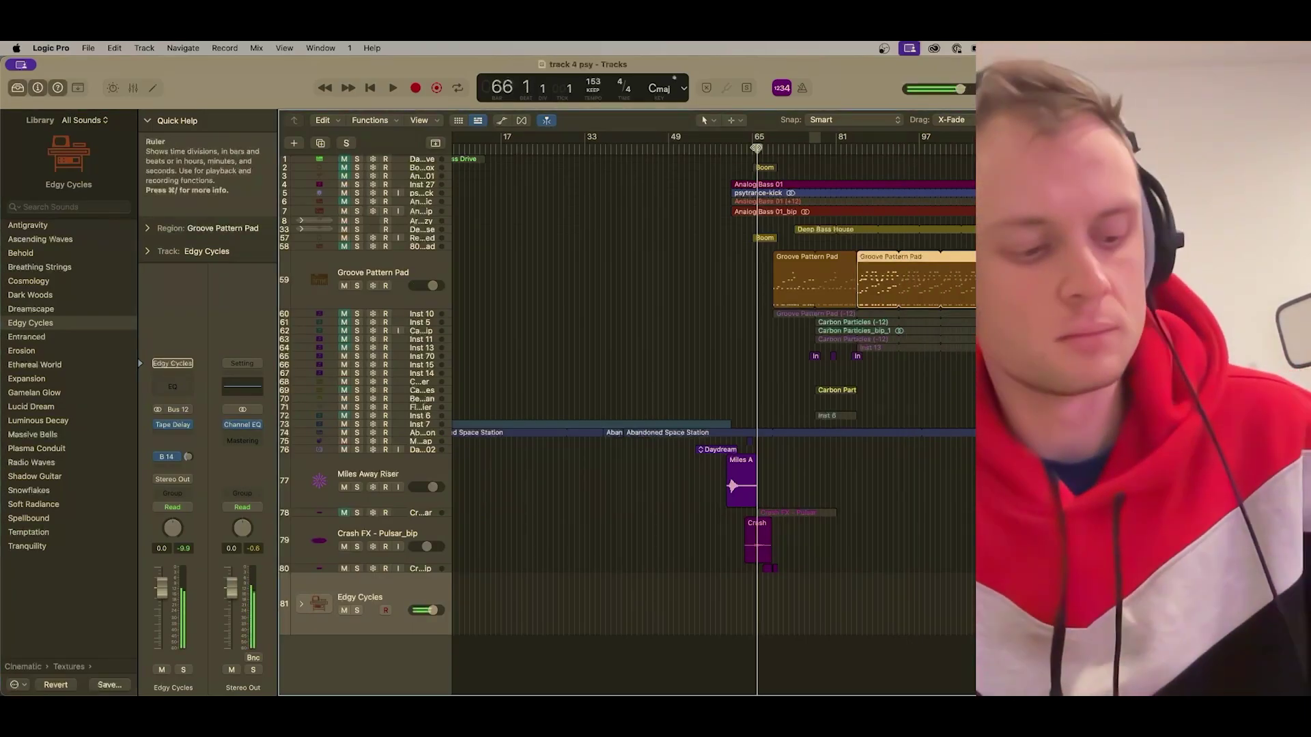
- Try the Dreamscape and Dark Woods texture patches on track 81
click(31, 309)
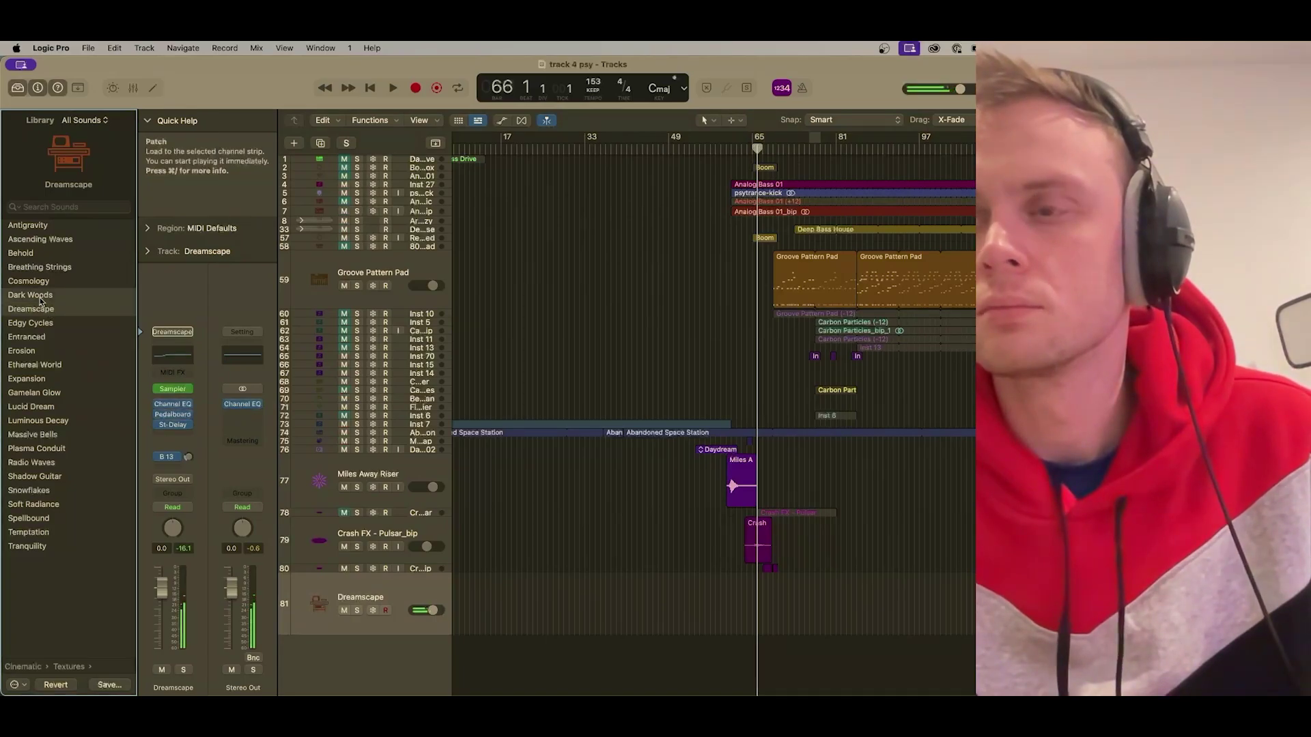
click(40, 298)
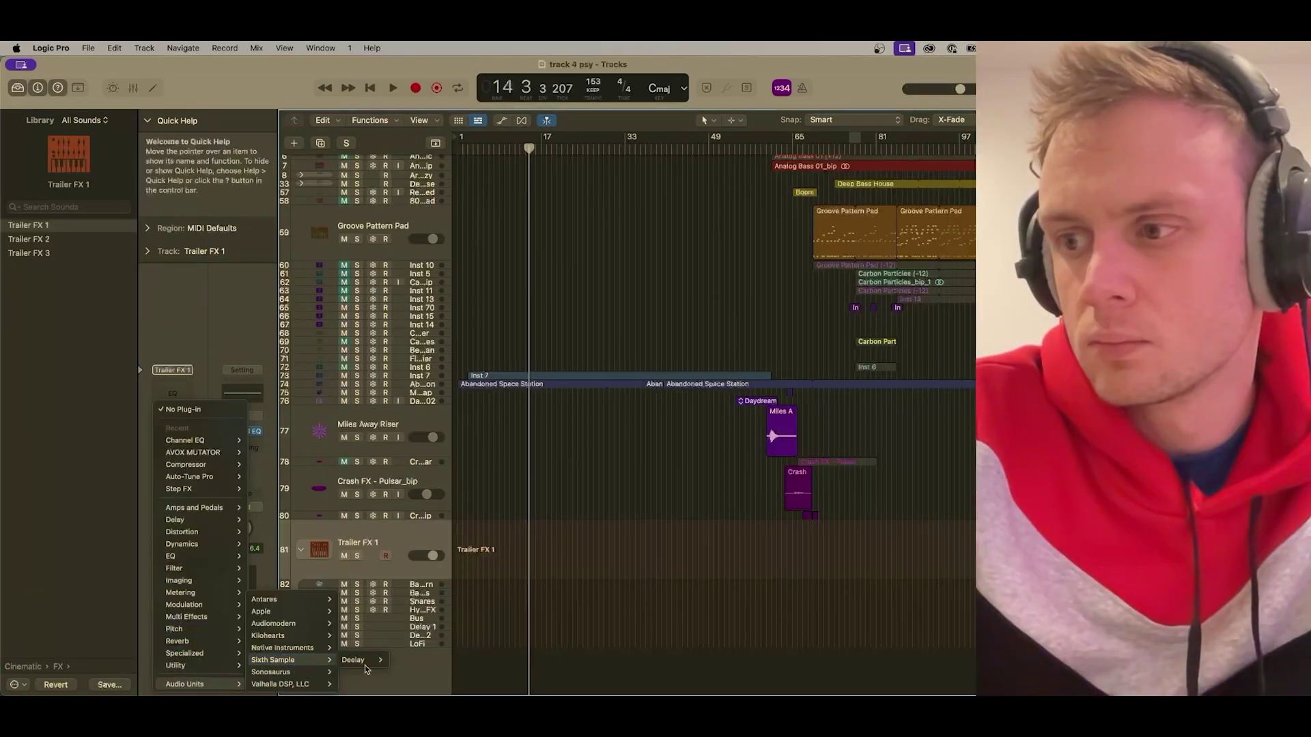
- Insert the Sixth Sample Deelay plug-in on the Trailer FX 1 track, lower its dry level and randomize its settings
click(404, 660)
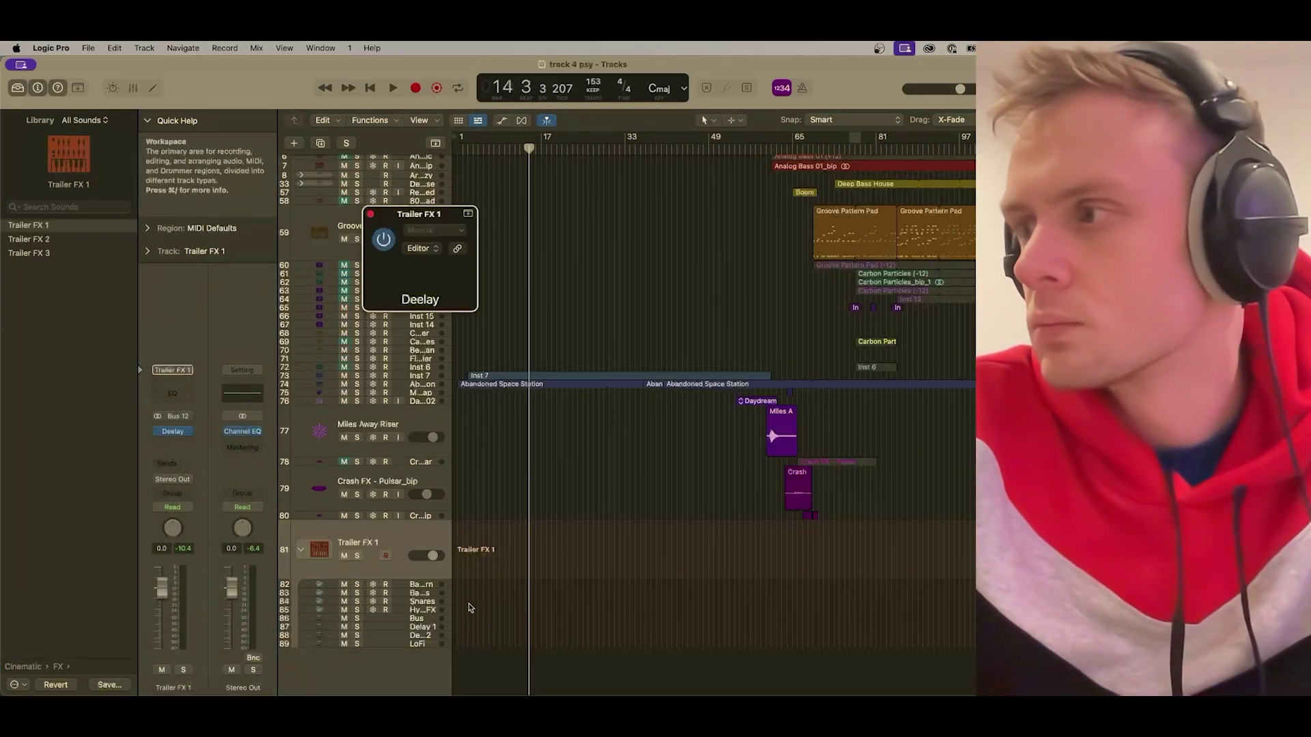
drag(750, 514, 738, 607)
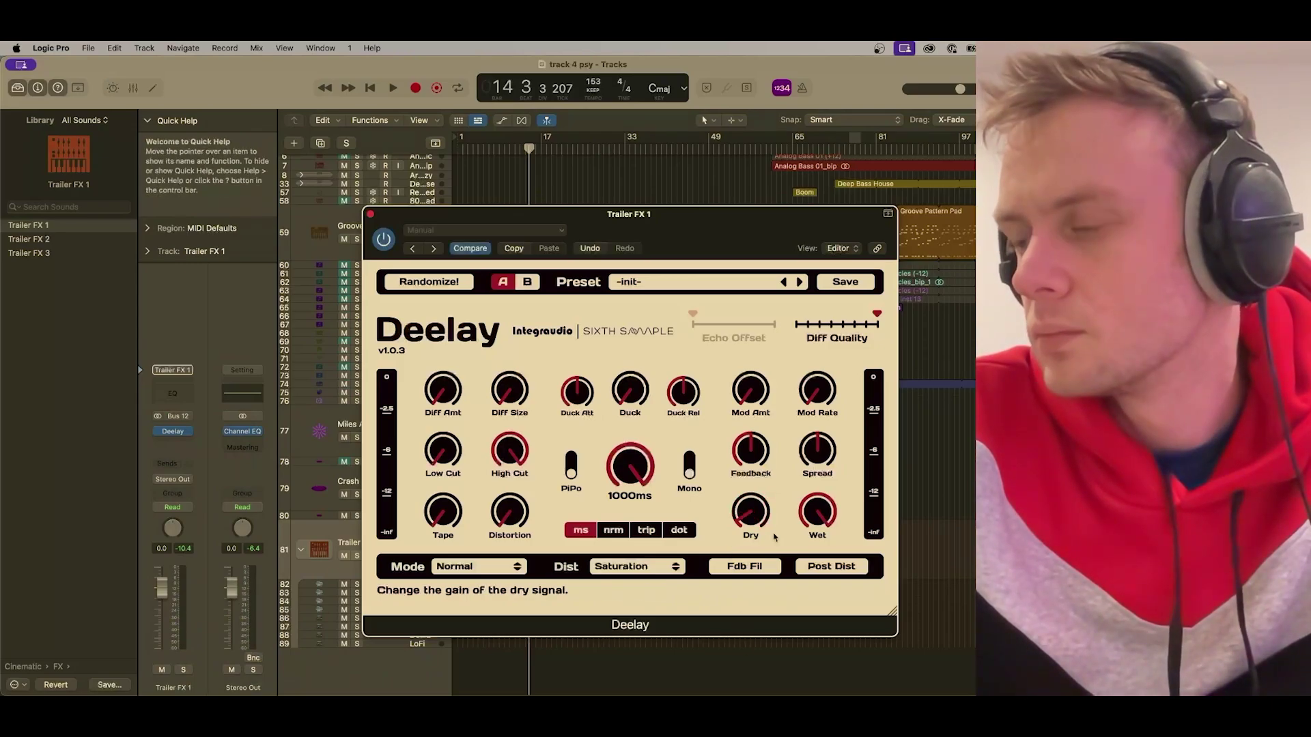
click(683, 281)
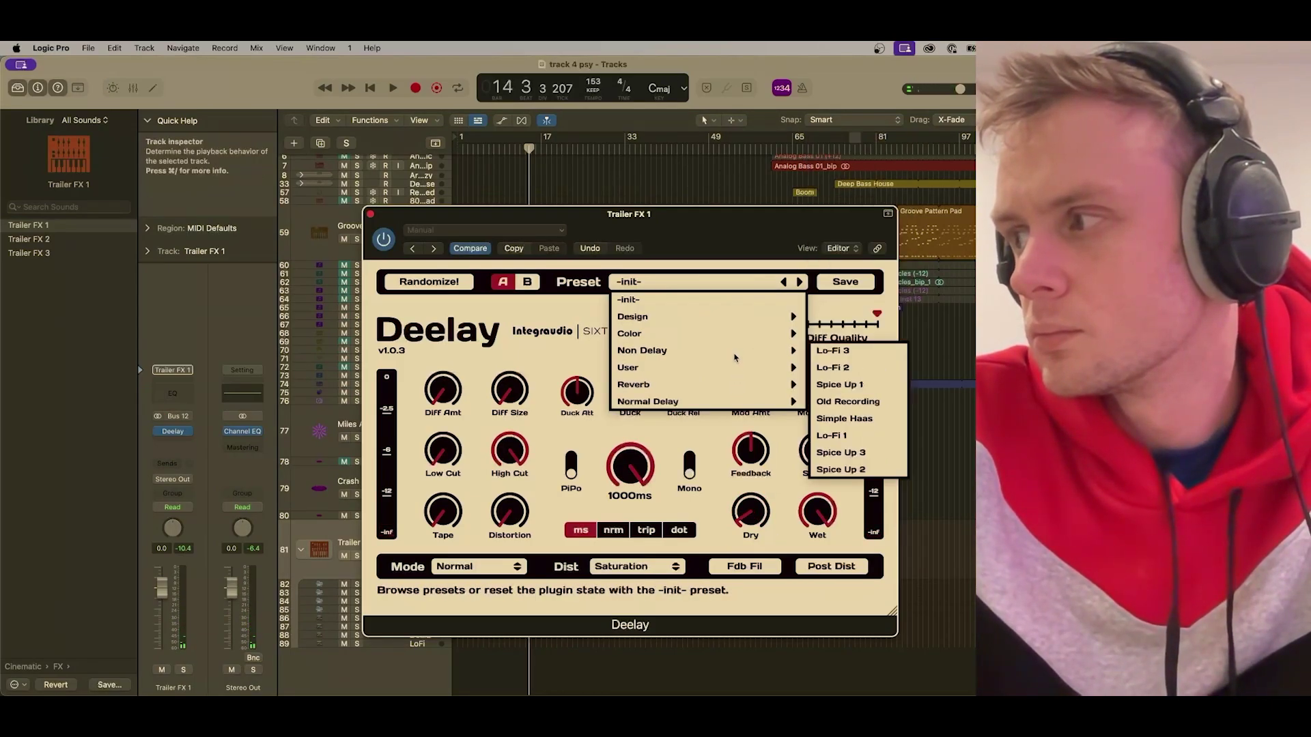
click(471, 681)
click(429, 282)
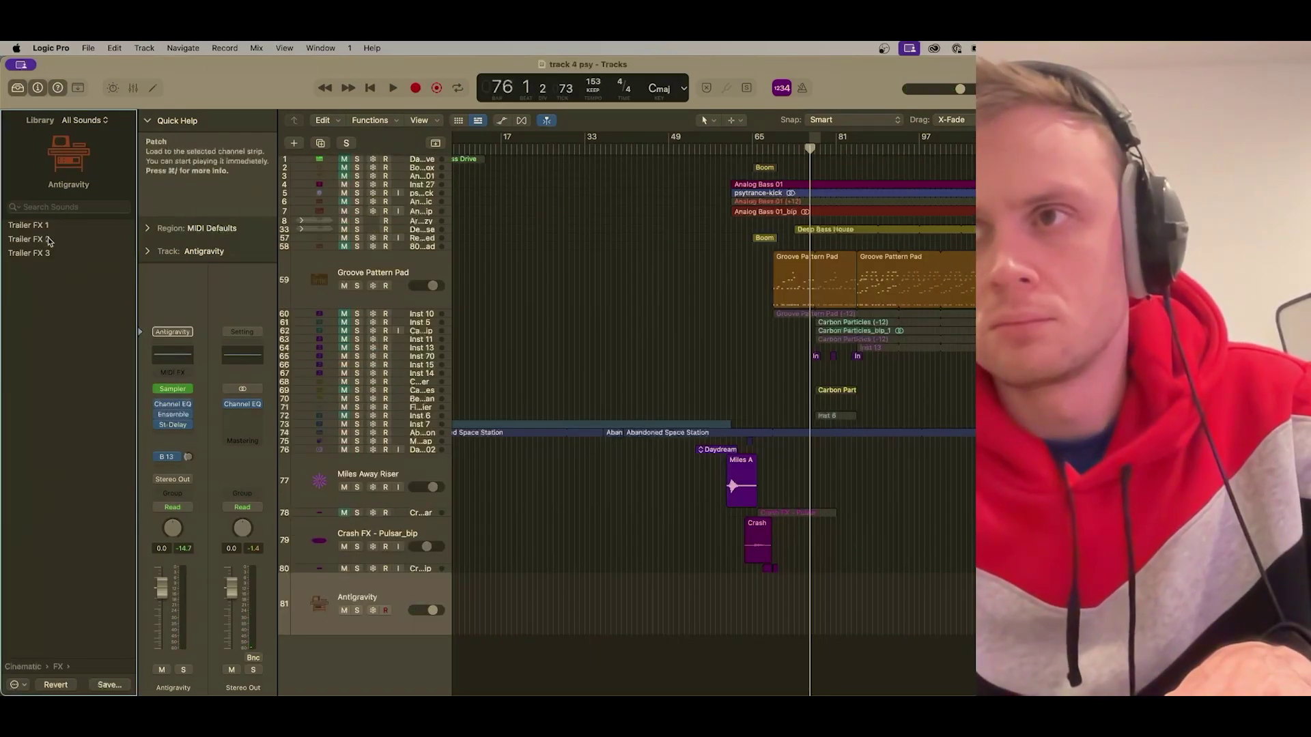
- Load the Cinematic FX patch Trailer FX 1 on track 81 and expand its track stack
click(42, 229)
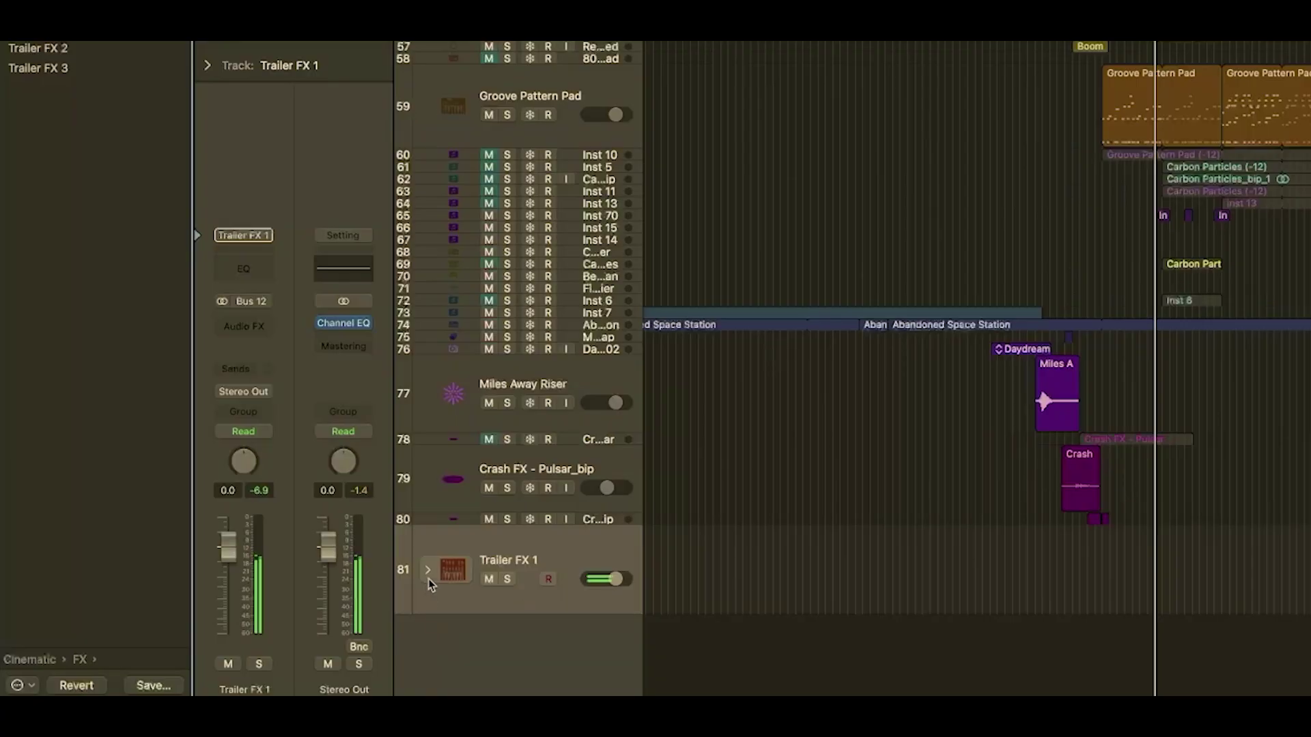
click(428, 572)
scroll(450, 566, down, 3)
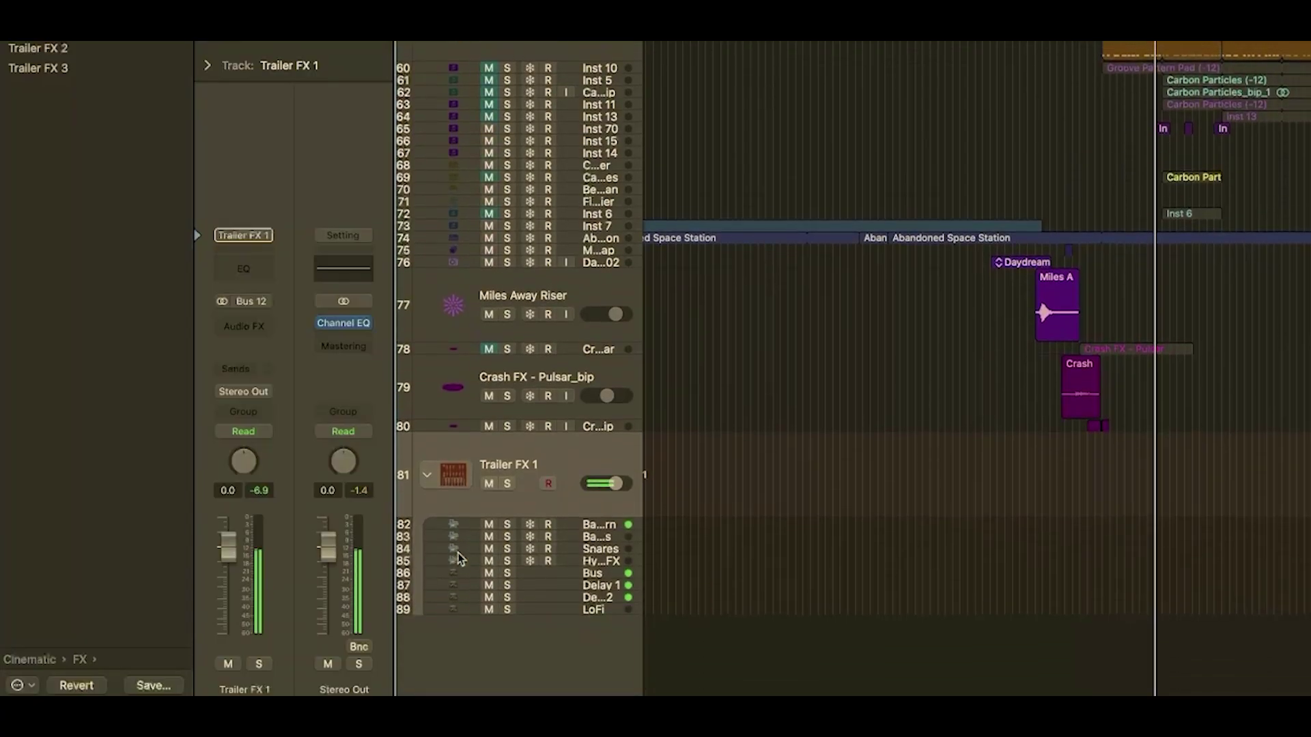
- Inspect the Trailer FX 1 subtracks, including Bass Horn, the Bass Drums Sampler, the Bus and Delay 1, and reselect the main track
click(575, 527)
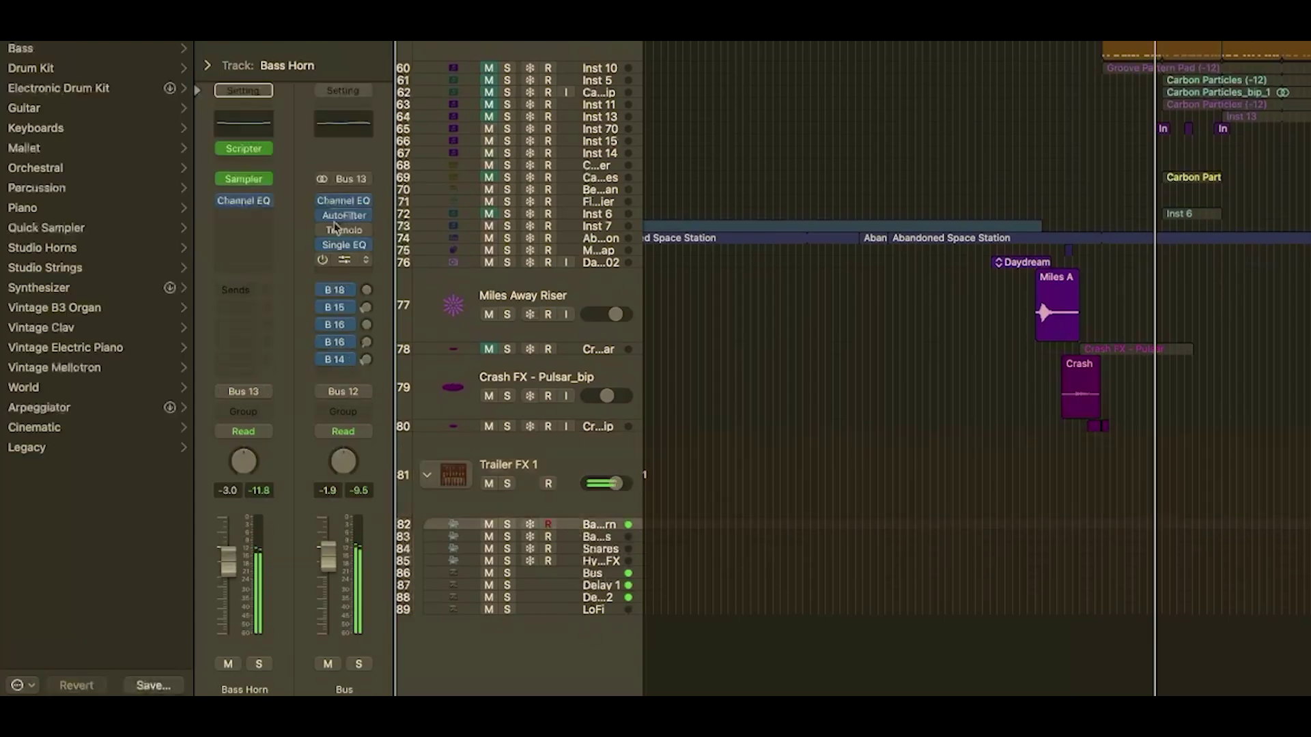
click(591, 541)
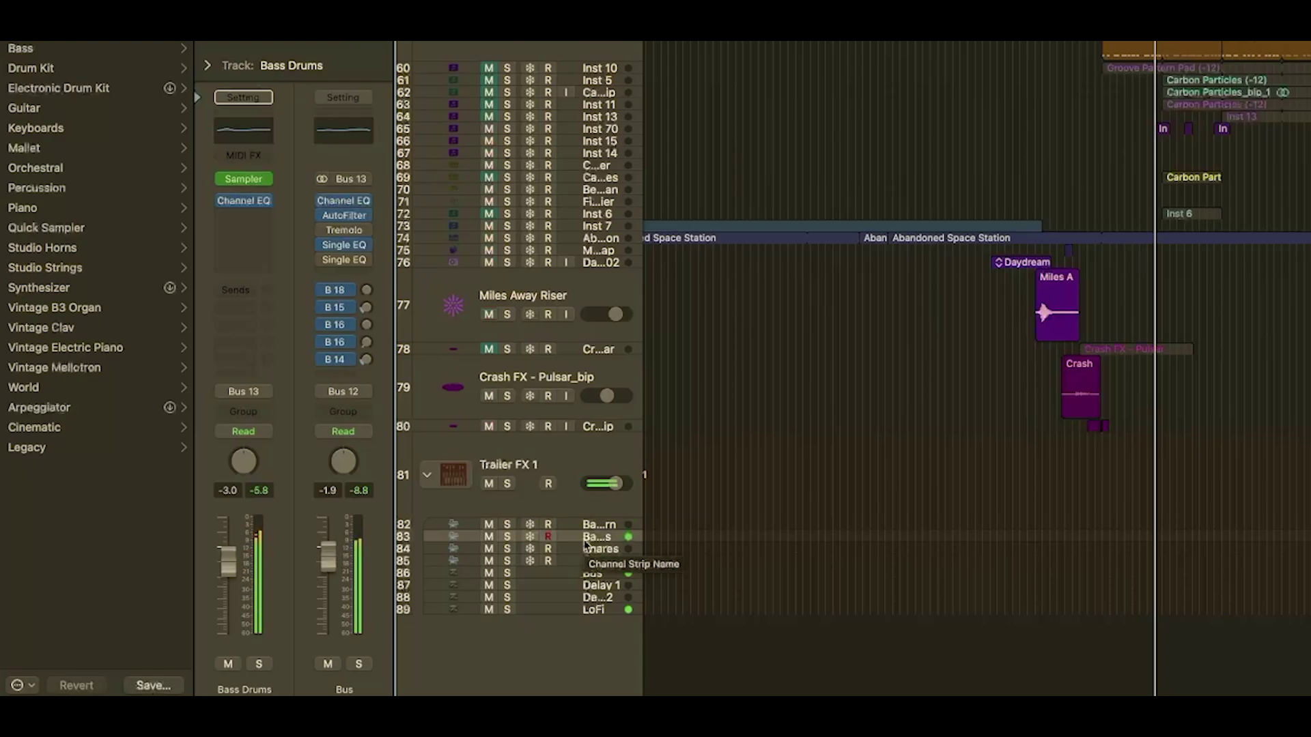
click(247, 179)
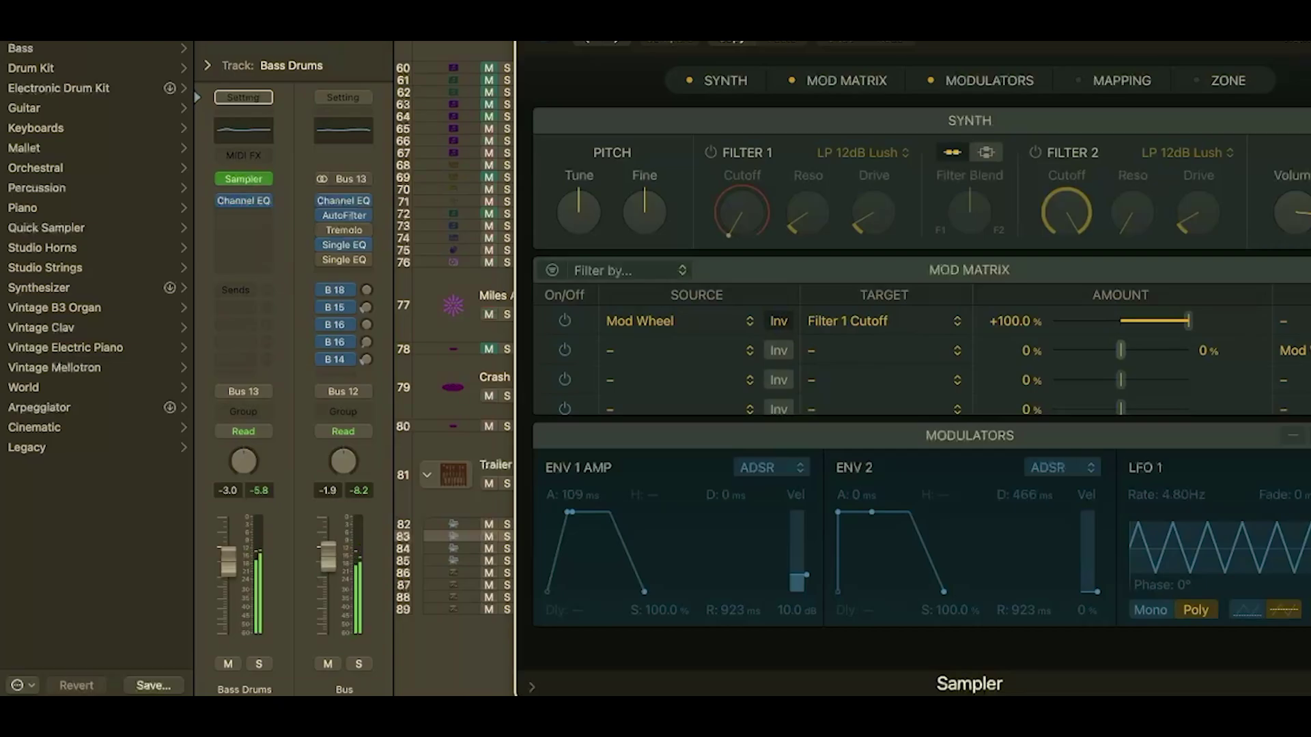
key(super+w)
click(603, 561)
click(601, 573)
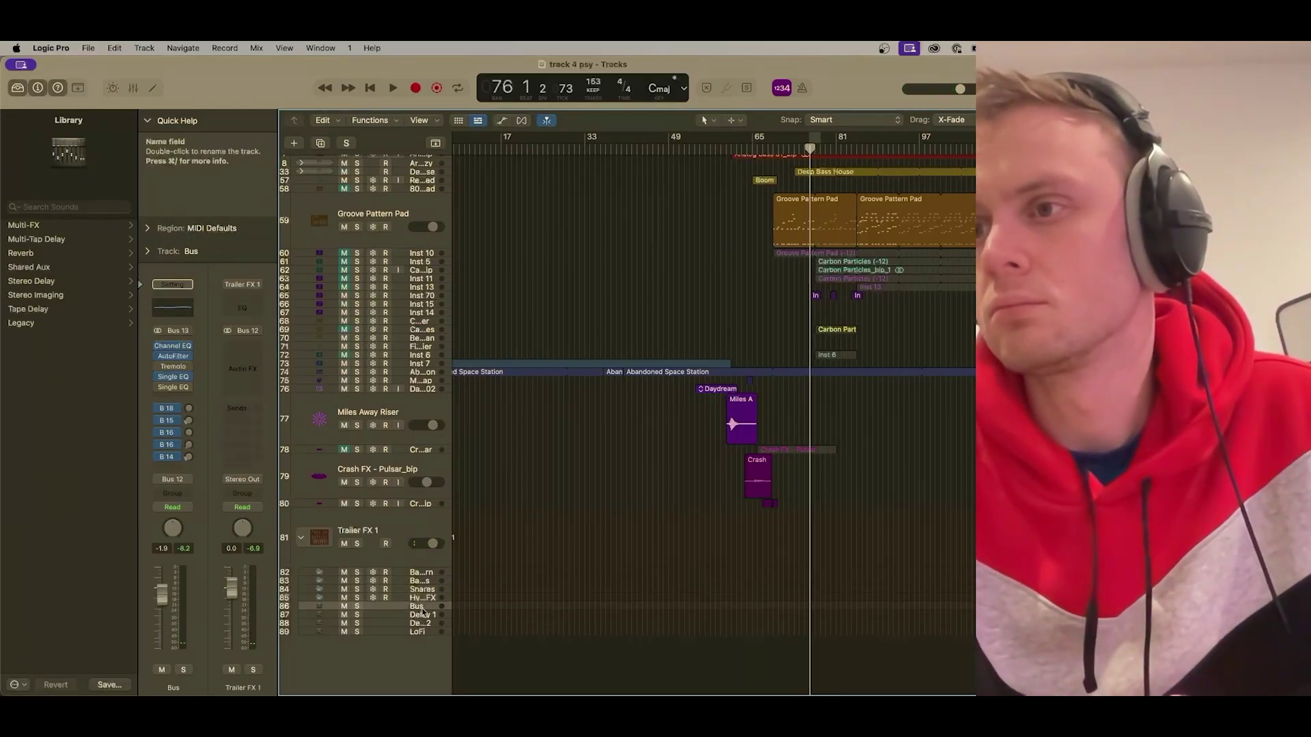
click(604, 586)
click(568, 464)
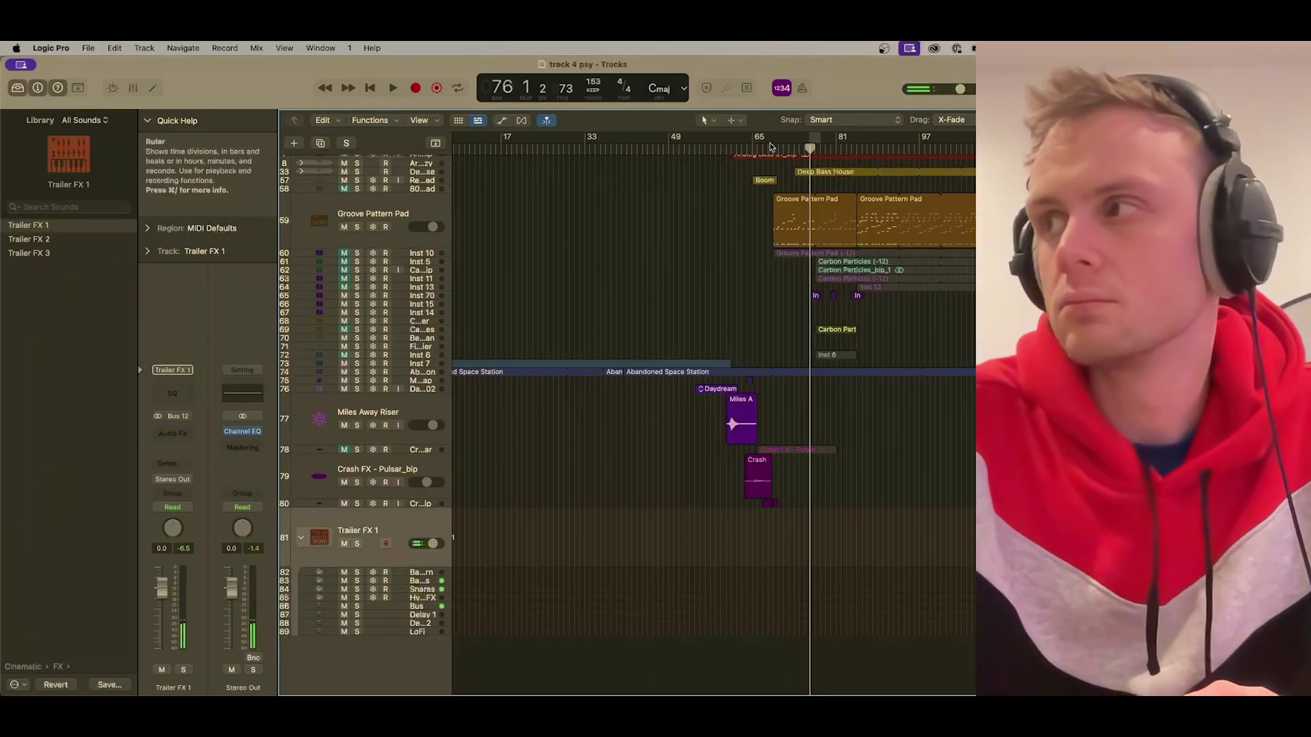
- Play the arrangement from about bar 60, and record a Trailer FX 1 part in the opening section up to about bar 57
click(724, 149)
key(space)
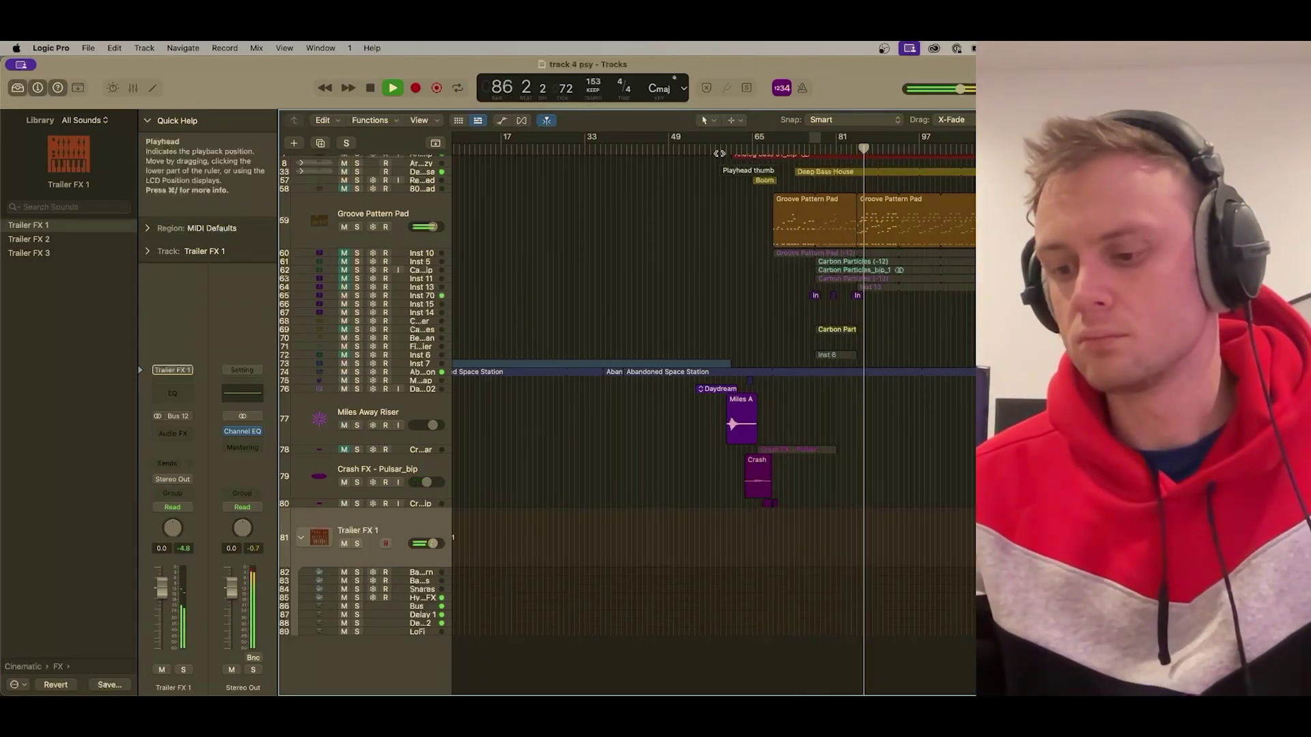
scroll(550, 167, left, 2)
click(456, 149)
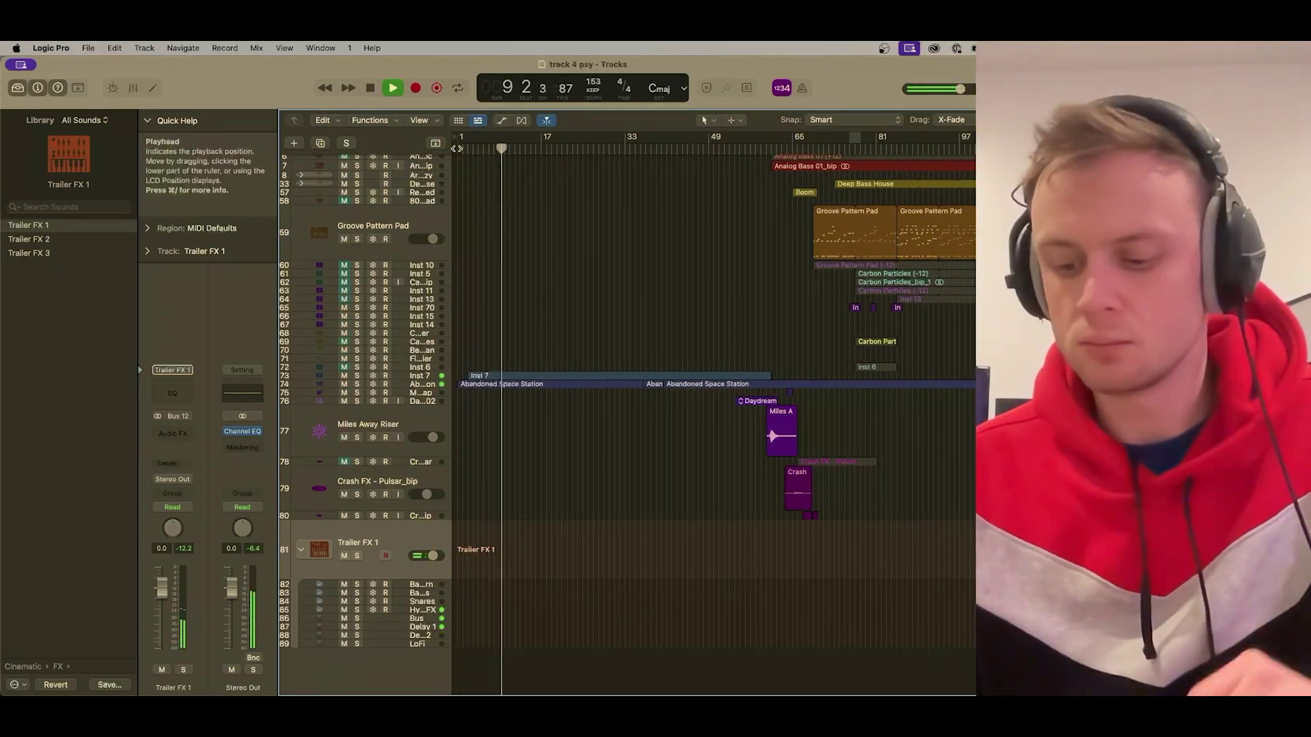
key(r)
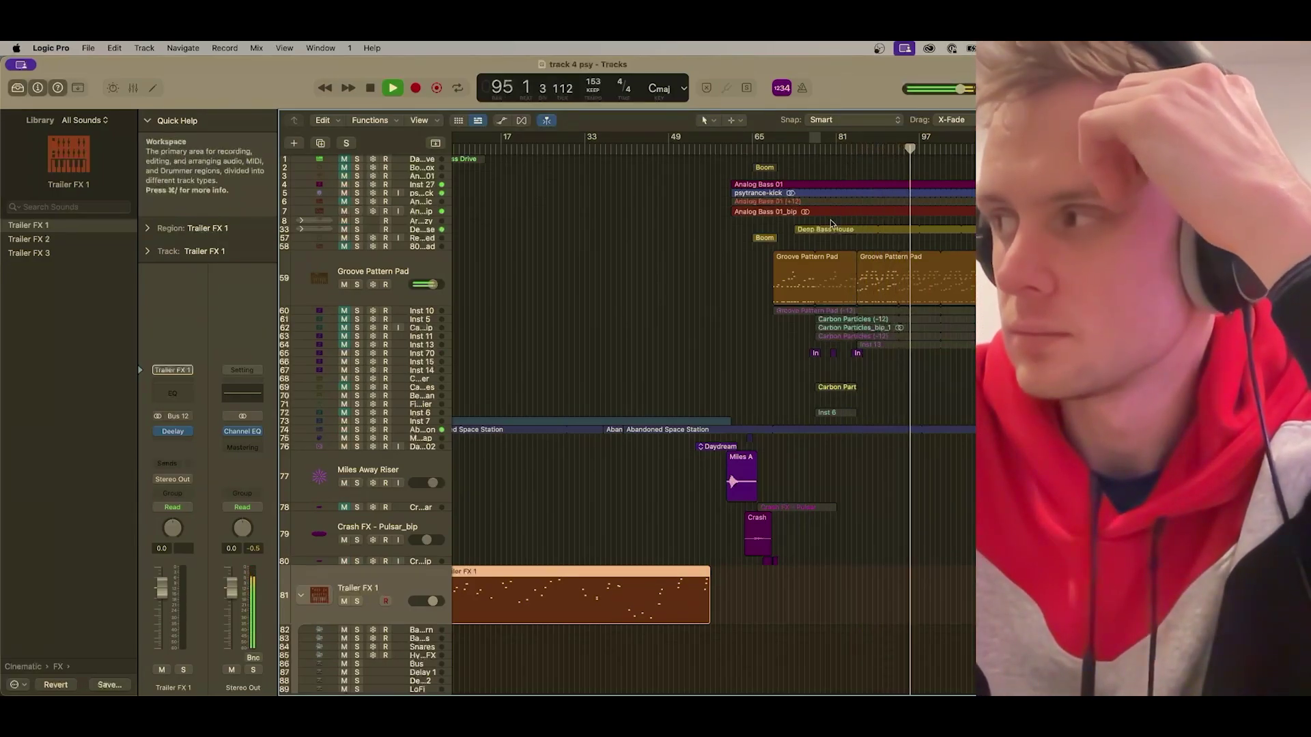
key(space)
- Open Alchemy on the Groove Pattern Pad track, check the options for source A, and close the plug-in
click(382, 268)
click(172, 396)
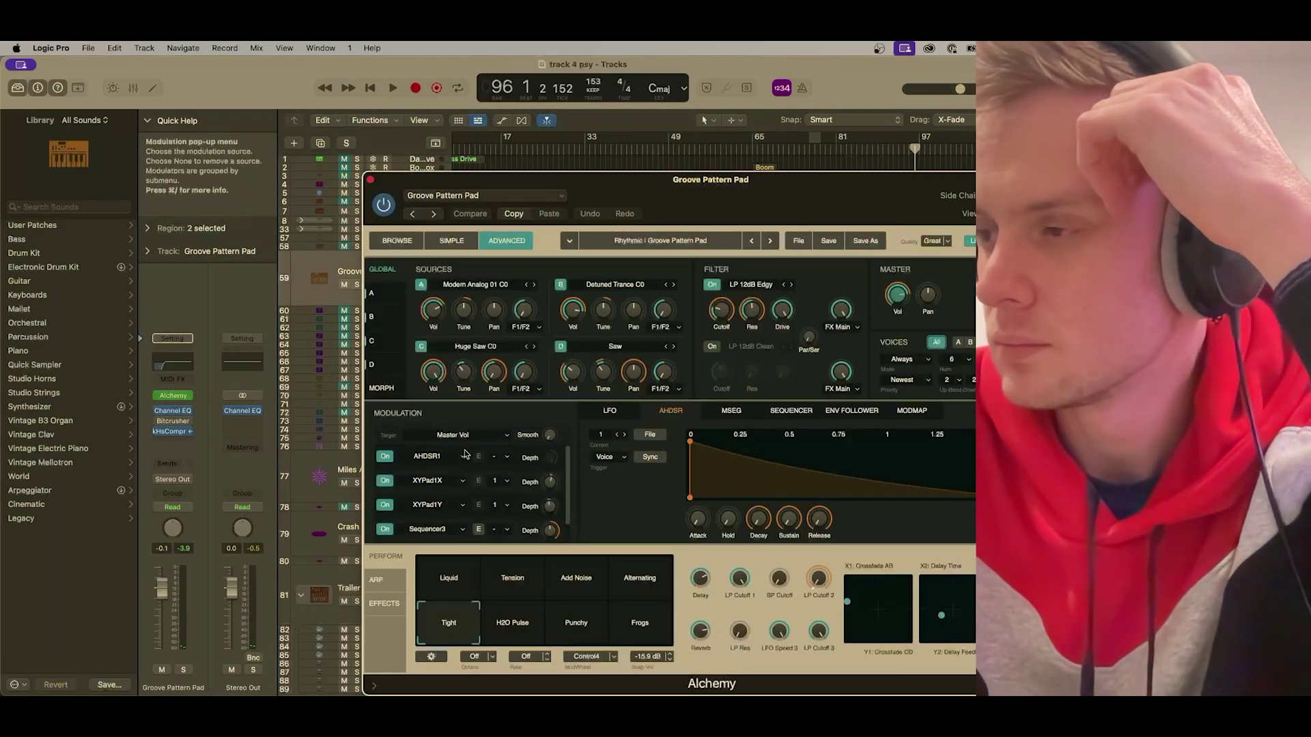
click(464, 284)
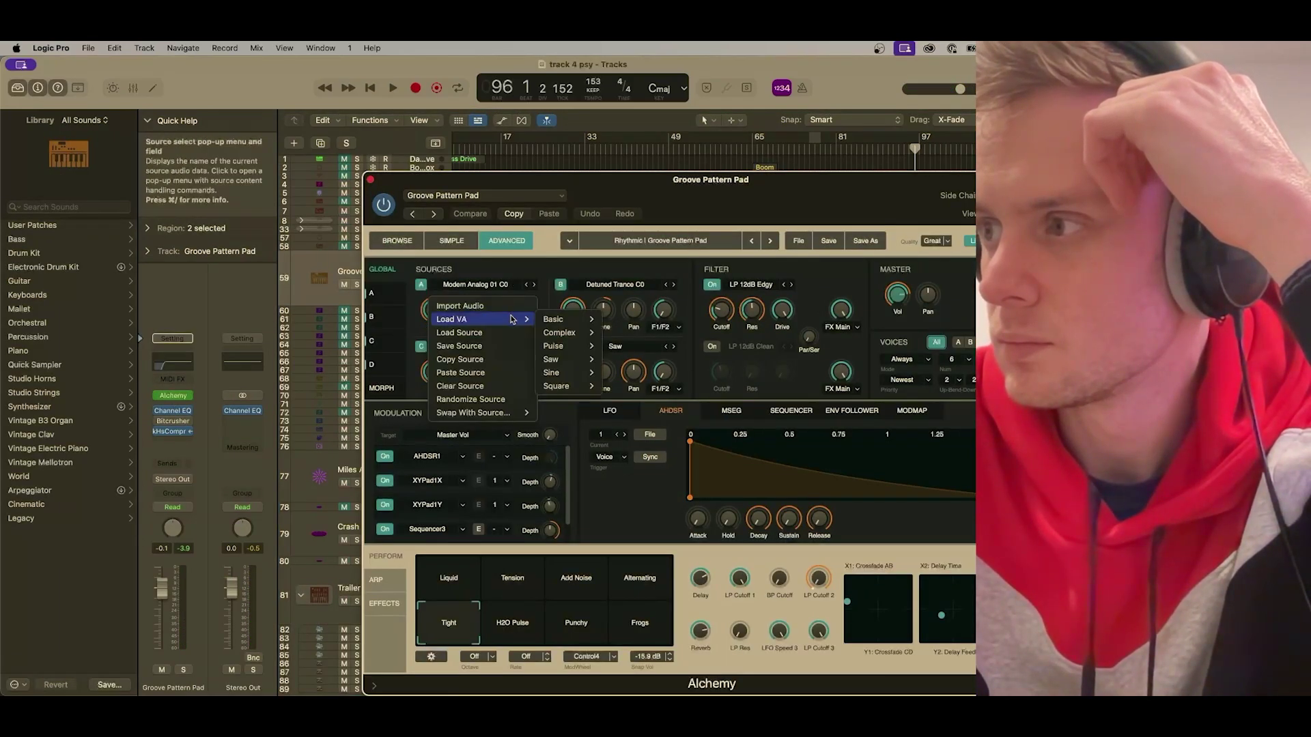
click(369, 185)
click(368, 184)
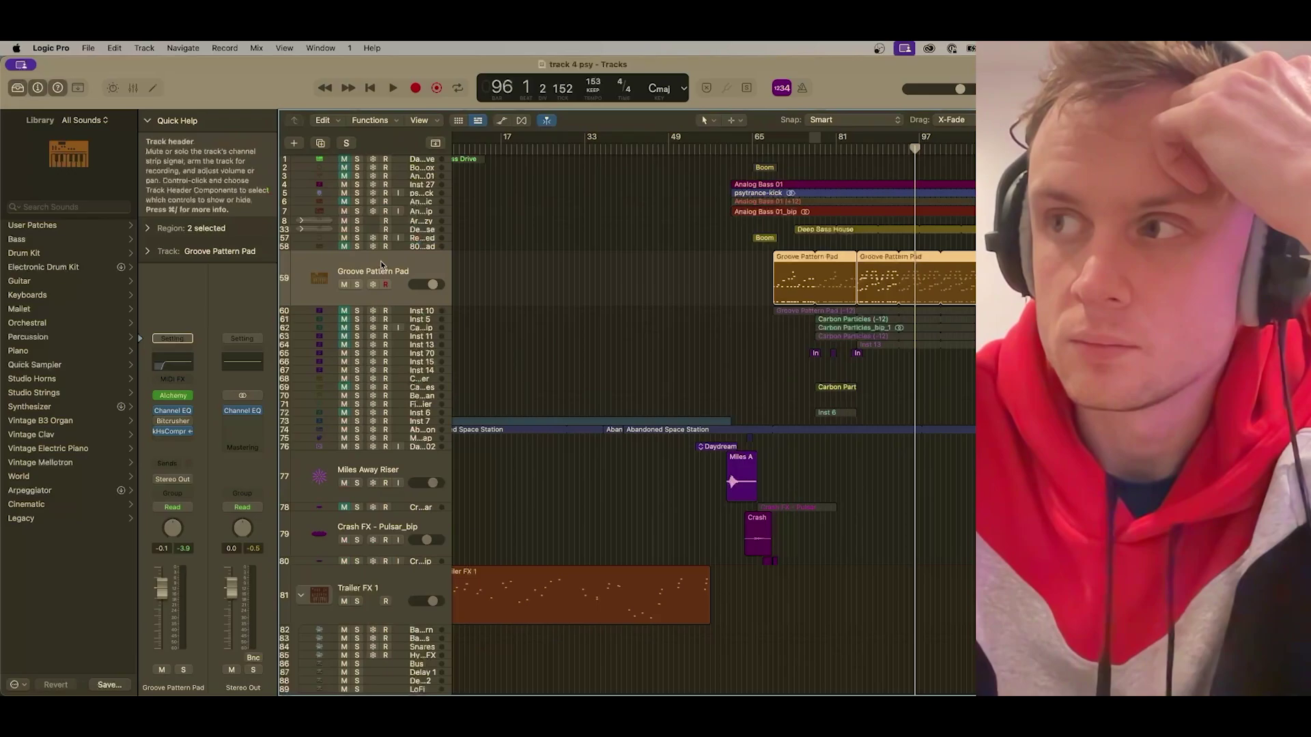
- Duplicate the Groove Pattern Pad track with its settings and move the region at bar 85 onto the new track
key(super+d)
drag(915, 276, 915, 333)
- Set a cycle range from bar 85 to 93, solo the duplicated Groove Pattern Pad track and play it
click(872, 142)
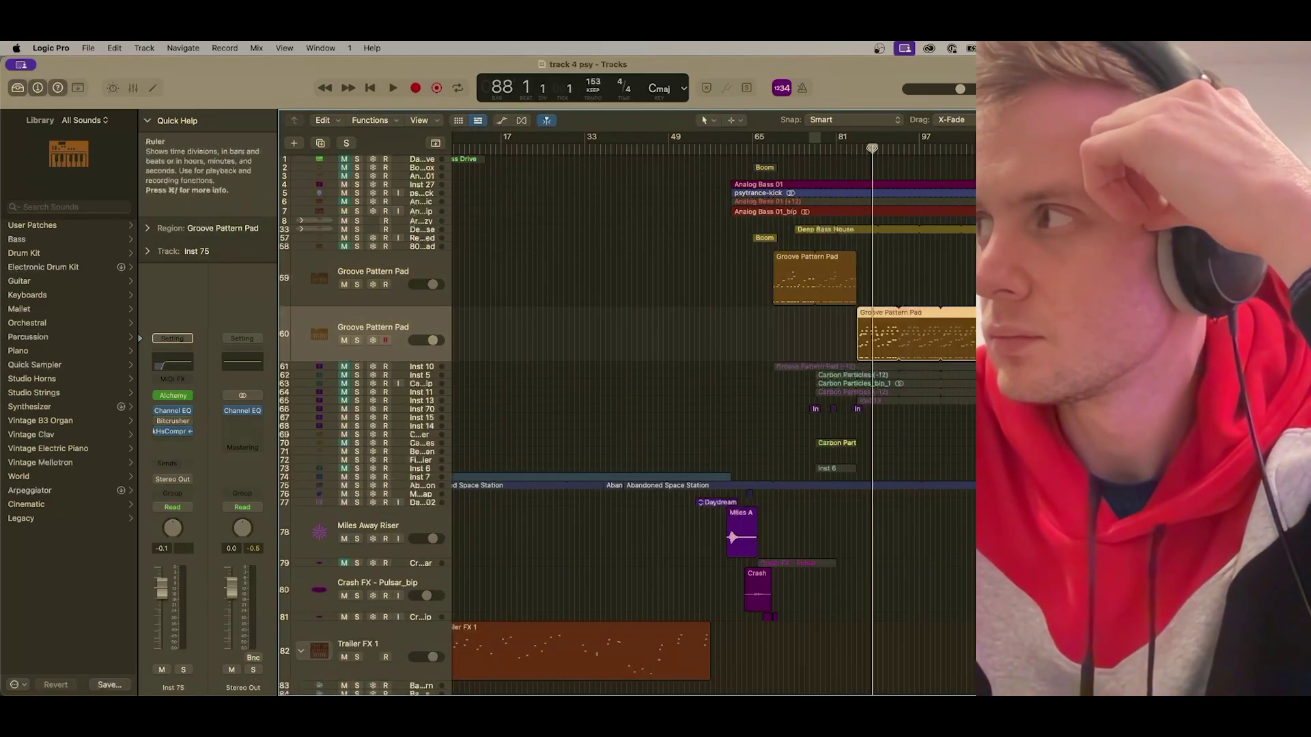
drag(857, 142, 900, 143)
click(357, 340)
key(space)
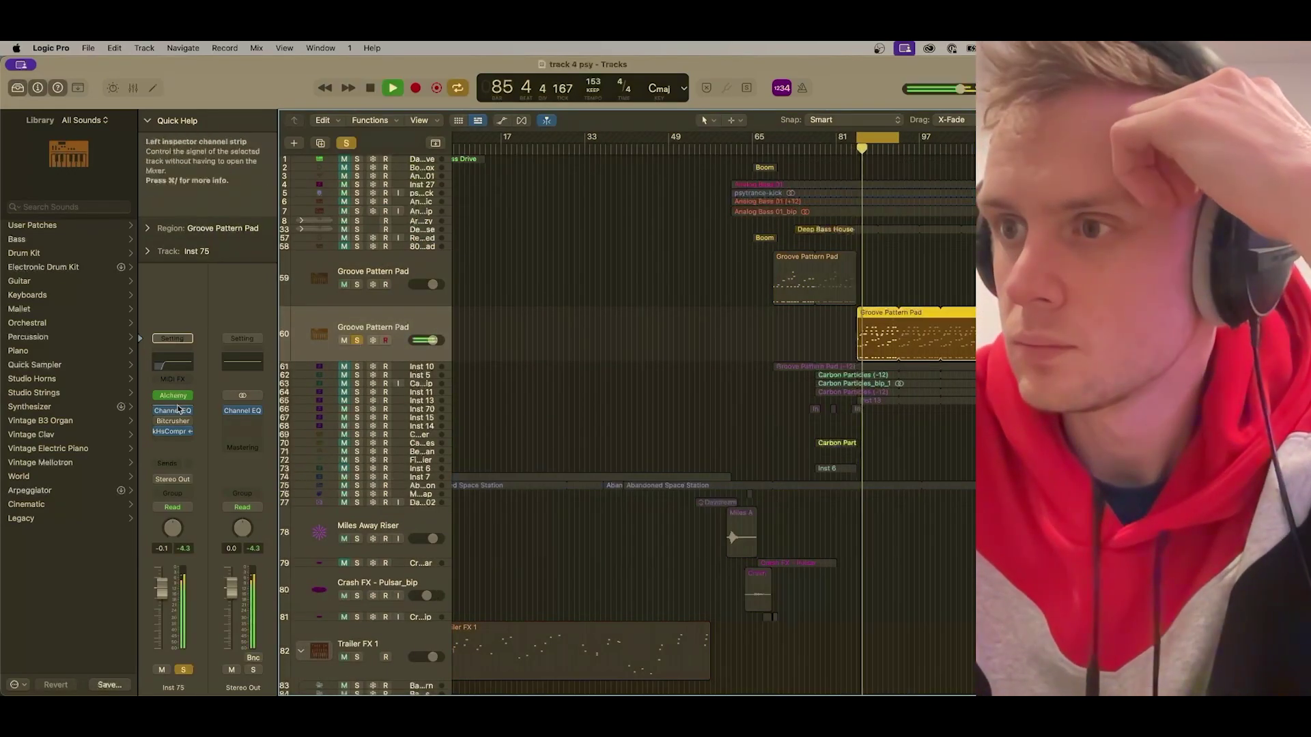
- Open Alchemy in the advanced view on the duplicated Groove Pattern Pad track and check the loading options for sources C and B
click(173, 396)
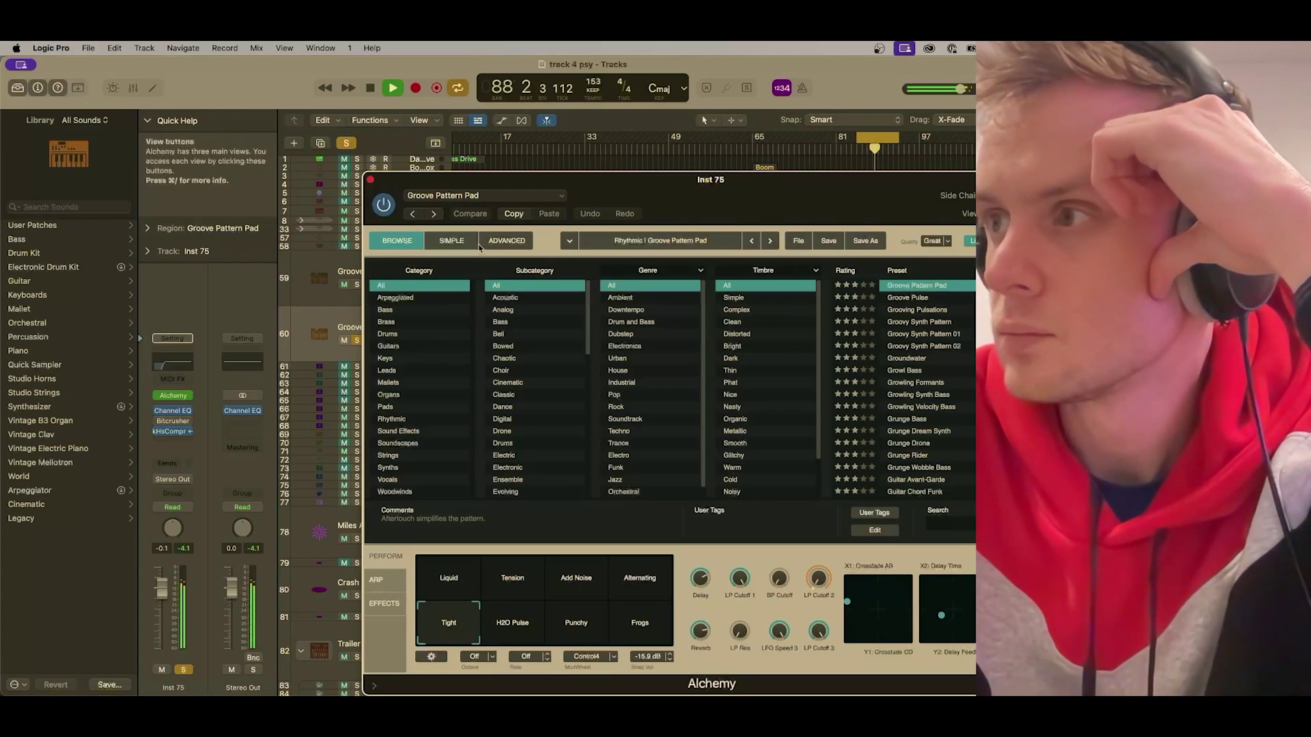
click(506, 242)
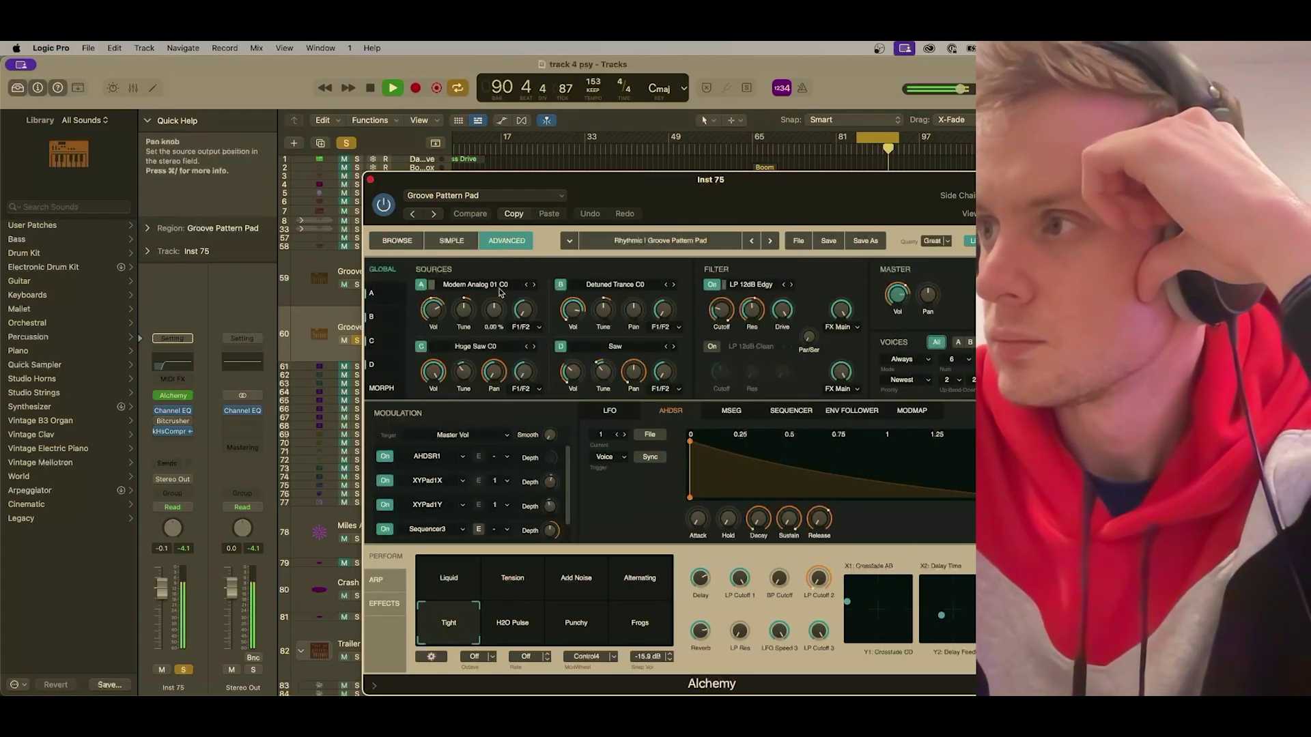
click(513, 347)
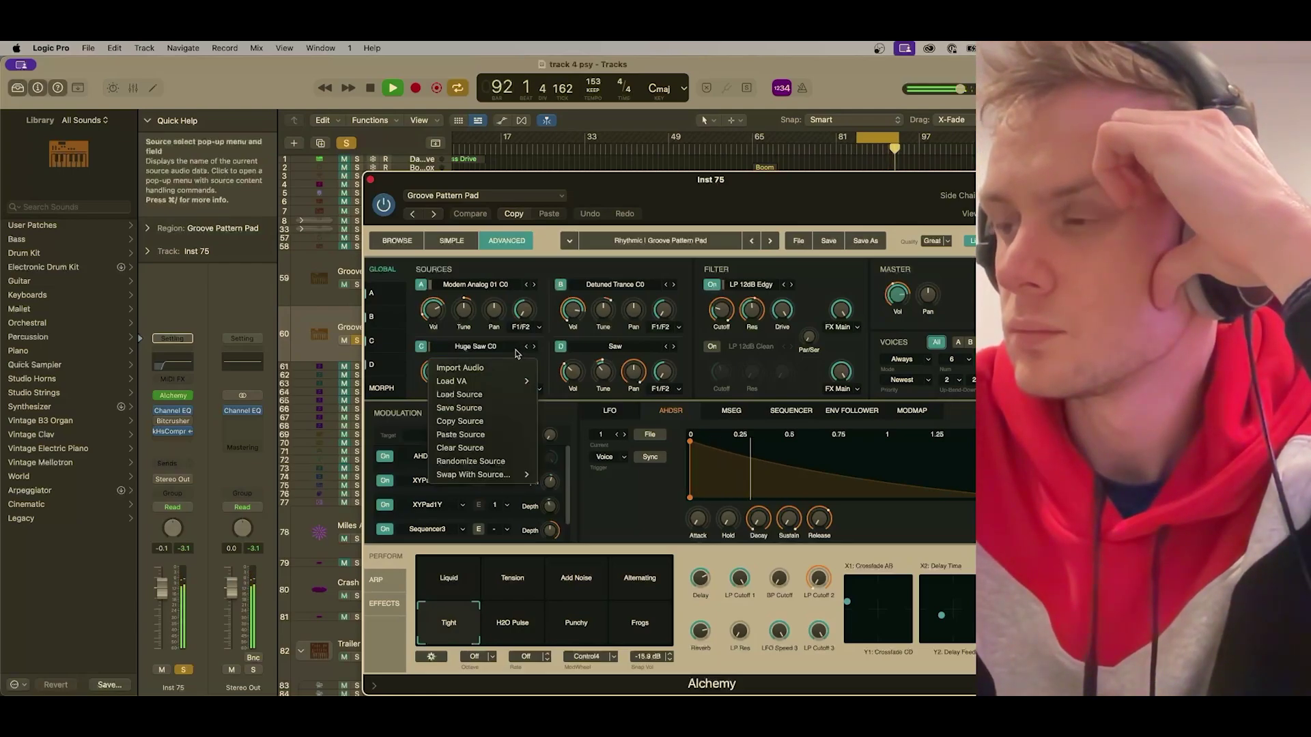
click(514, 348)
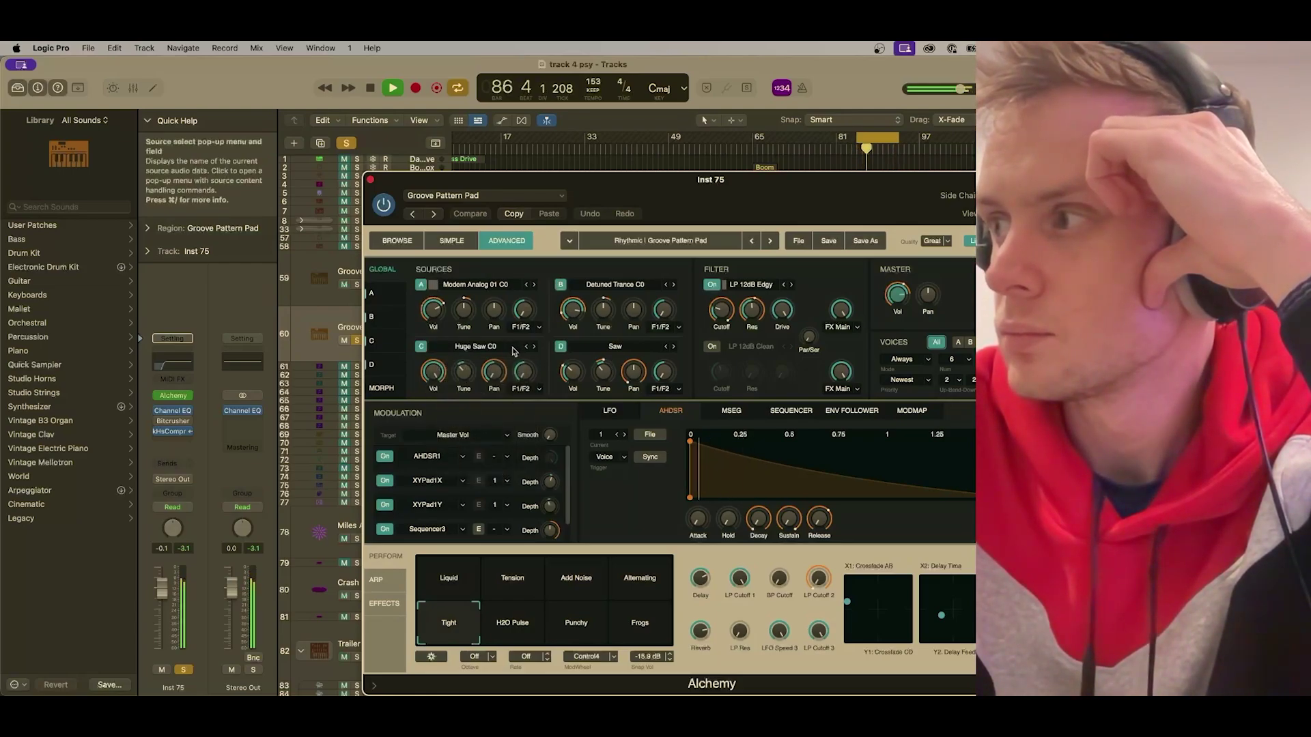
click(653, 287)
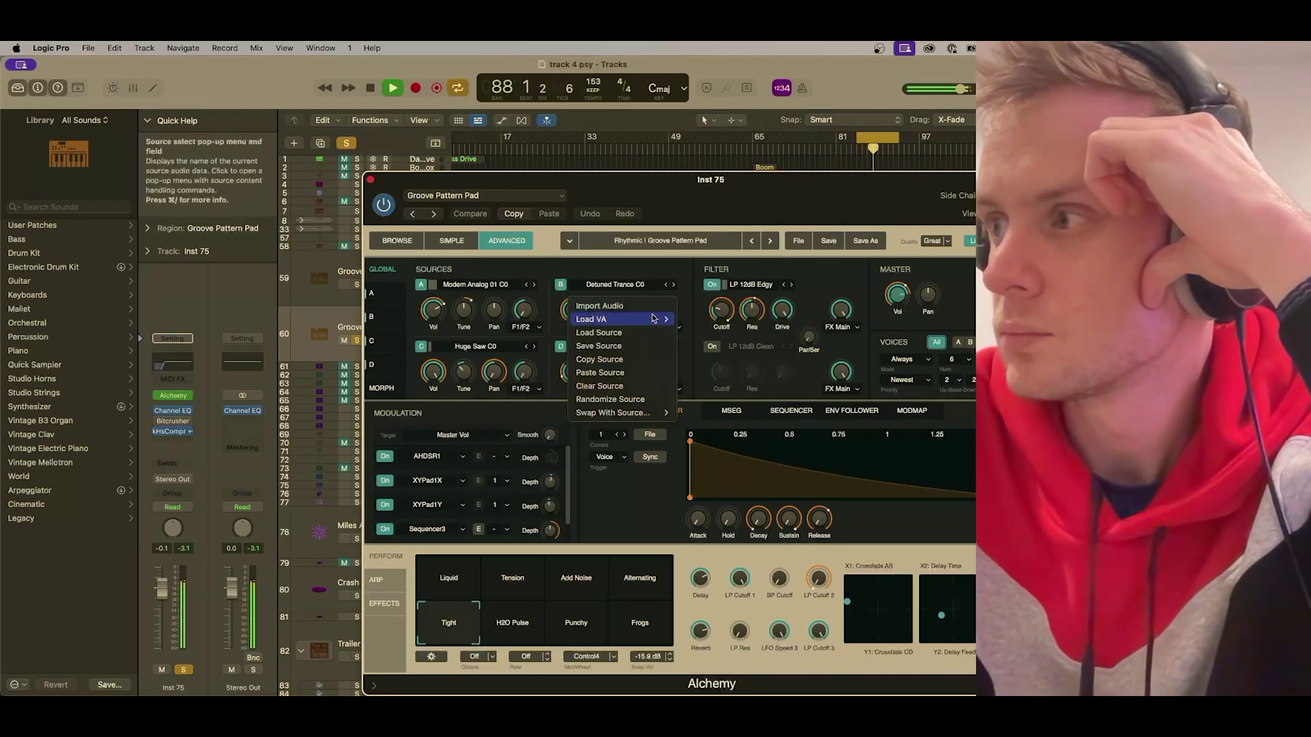
mouse_move(642, 419)
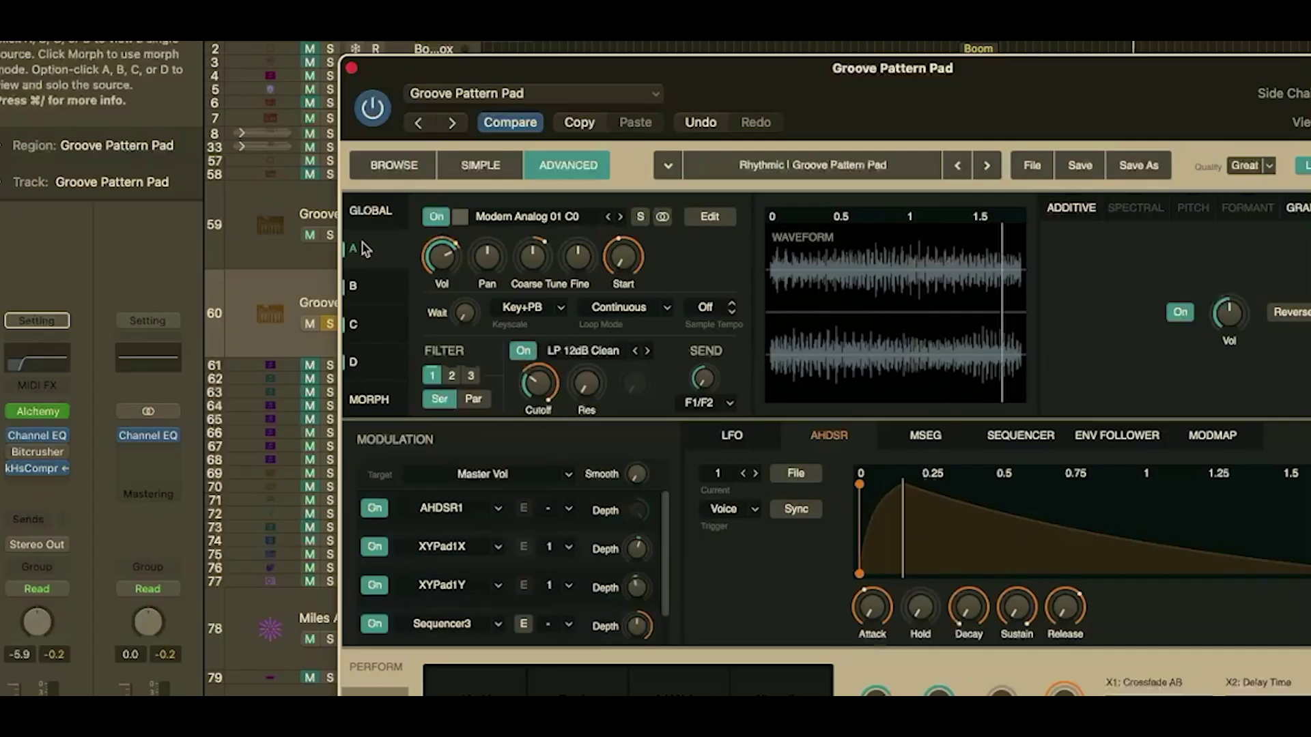
- Examine the individual settings of Alchemy's sources B, C and D
click(380, 281)
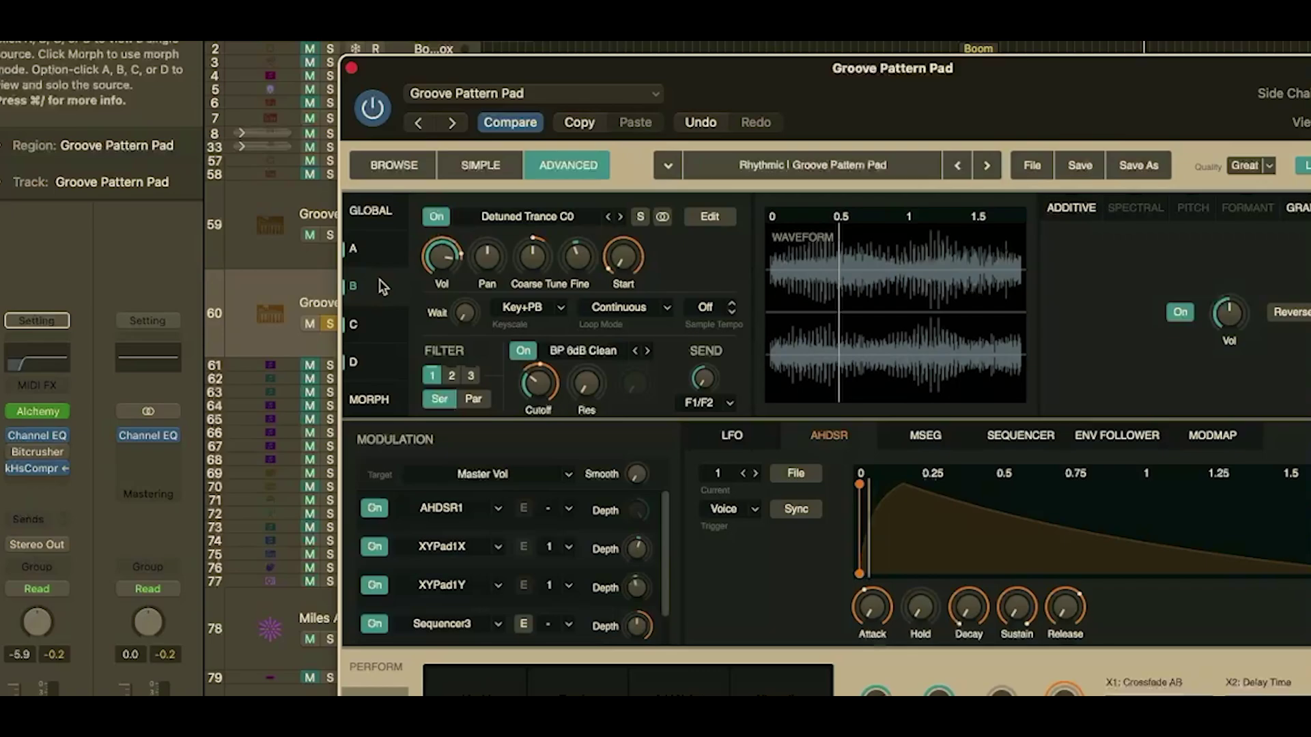
click(388, 326)
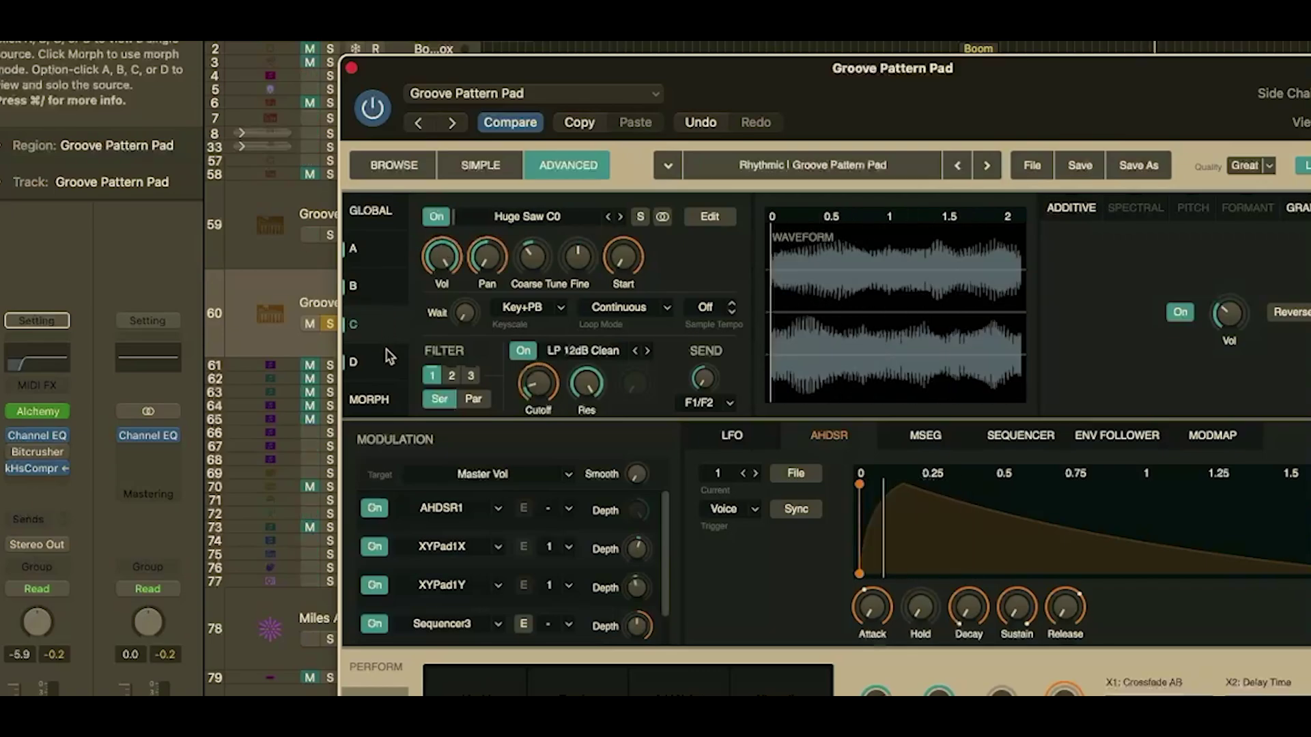
click(392, 360)
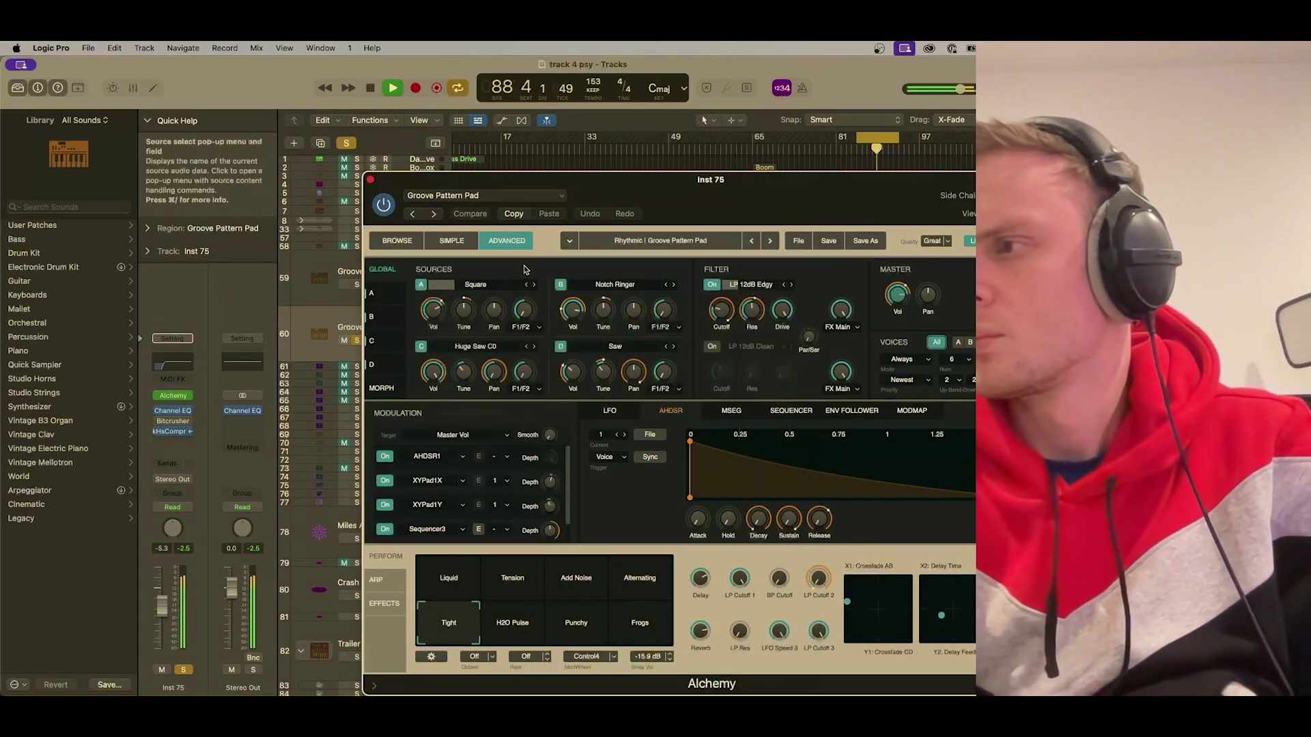
- Try source A's volume at -22.8 dB, then reload the Groove Pattern Pad preset and raise the track volume to -2.2 dB
drag(439, 315, 435, 345)
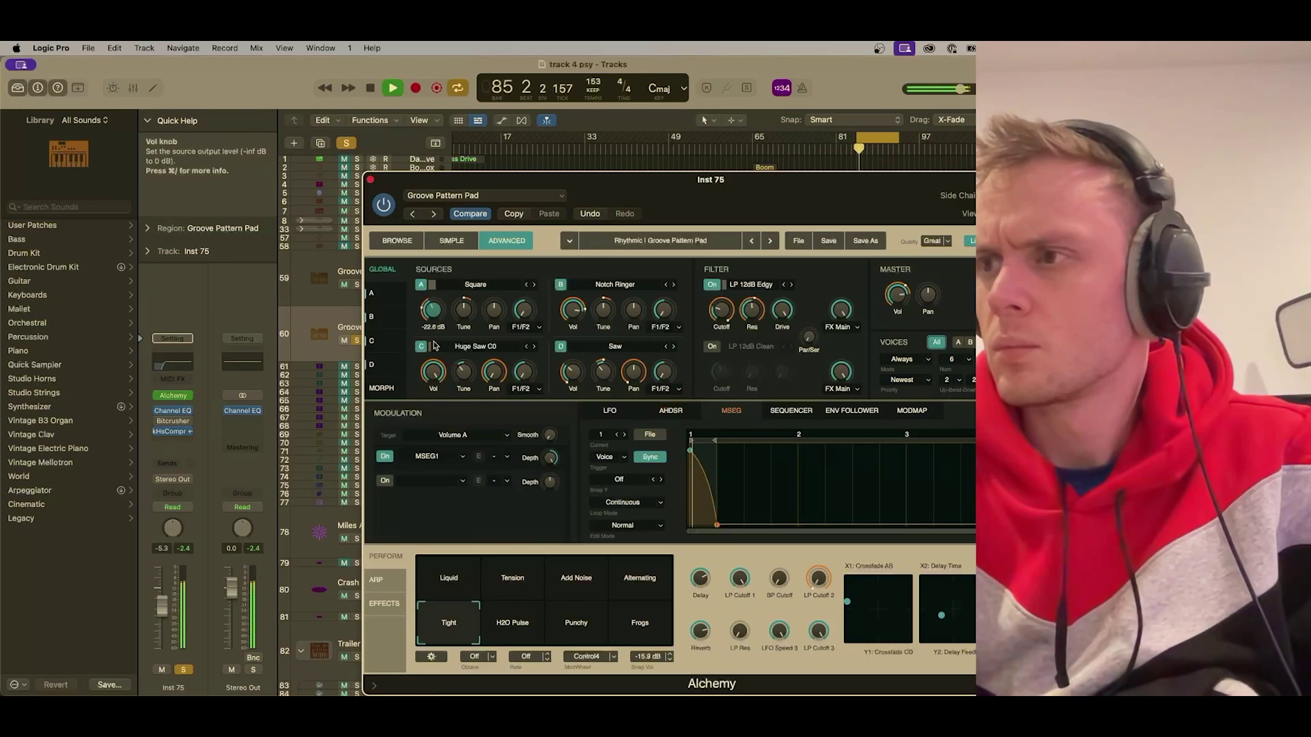
click(752, 241)
click(770, 241)
click(449, 624)
drag(162, 606, 162, 595)
- Try the Square - Arp and Square - Mg waveforms in Alchemy's source A
click(475, 285)
mouse_move(504, 324)
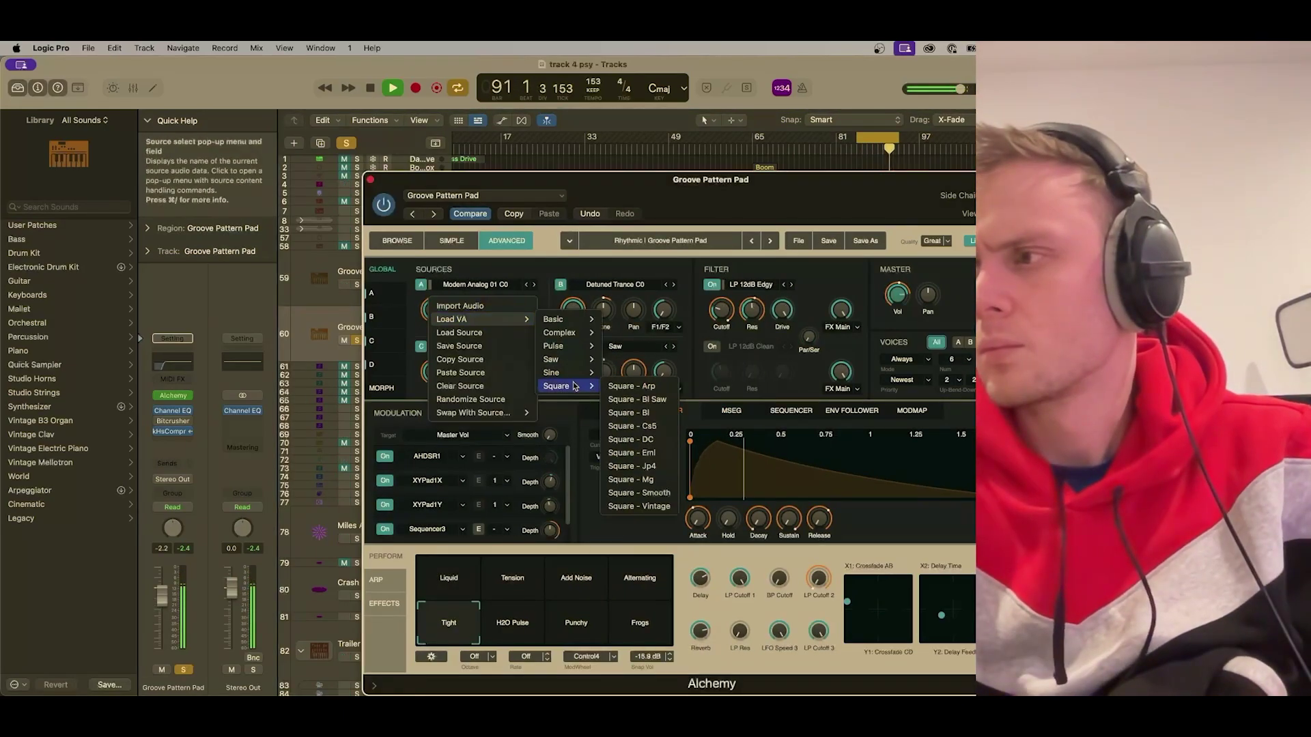
click(632, 386)
click(475, 285)
mouse_move(557, 386)
click(632, 399)
- Try the Pulse - 25 Arp and Thin Wave 16 waveforms in source A
click(475, 285)
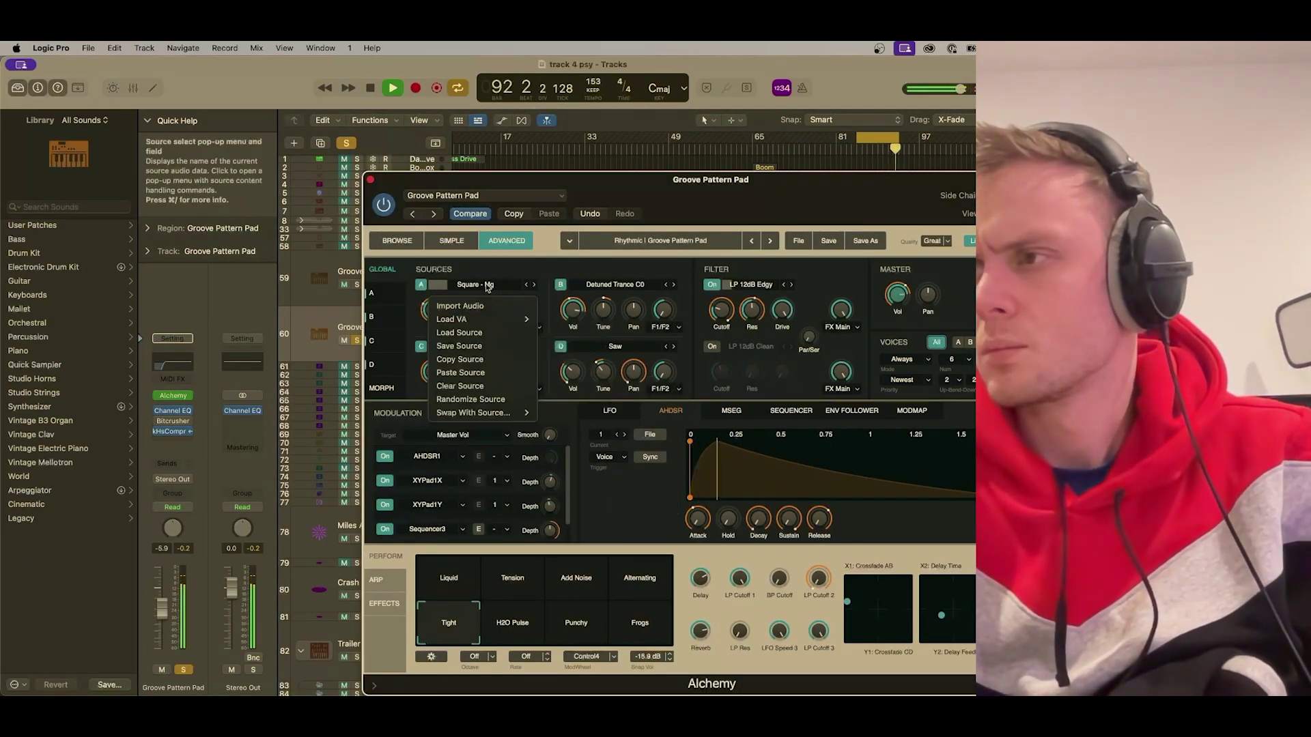
mouse_move(505, 319)
mouse_move(570, 351)
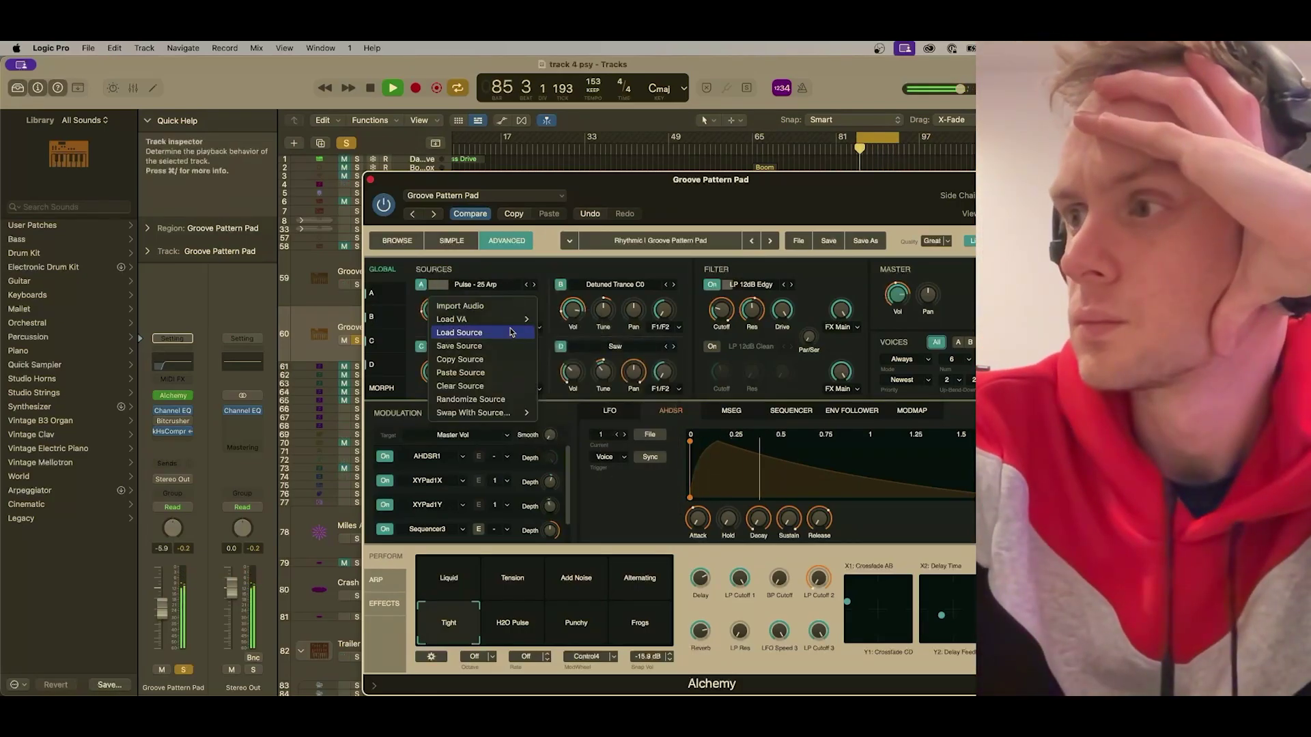
click(637, 399)
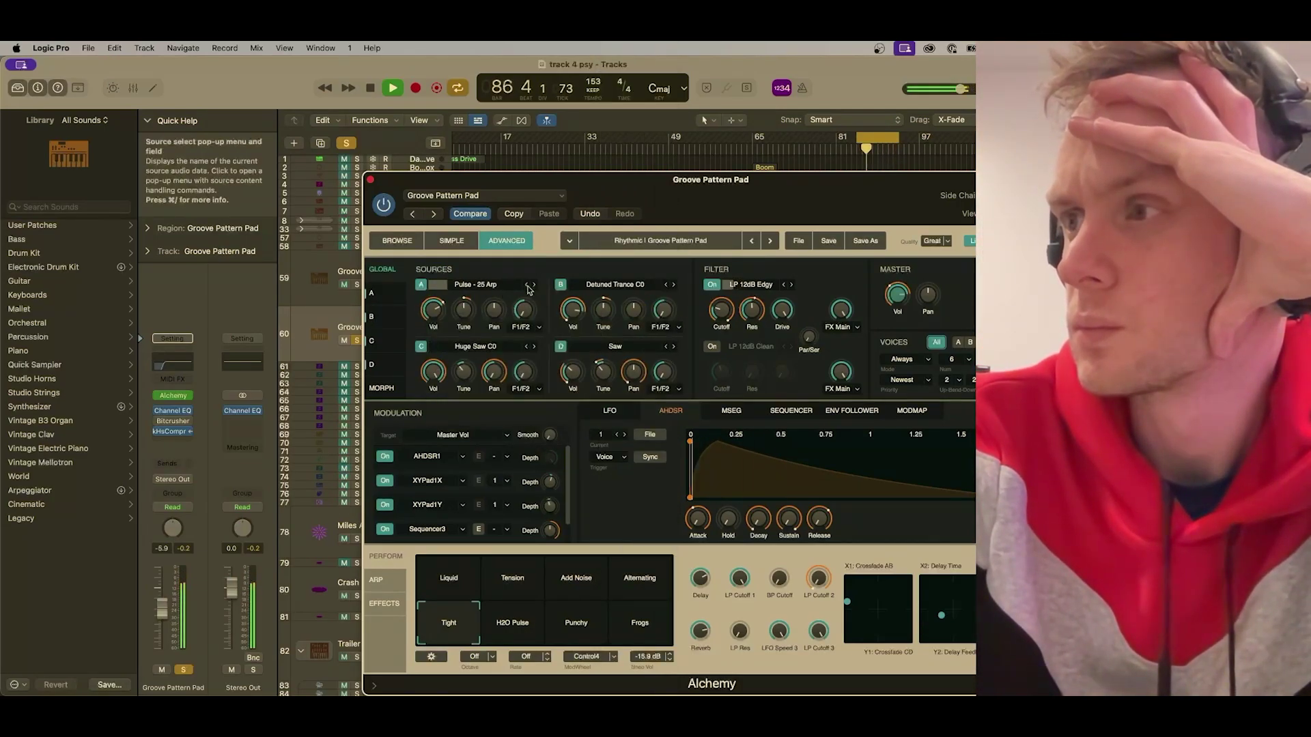
click(528, 286)
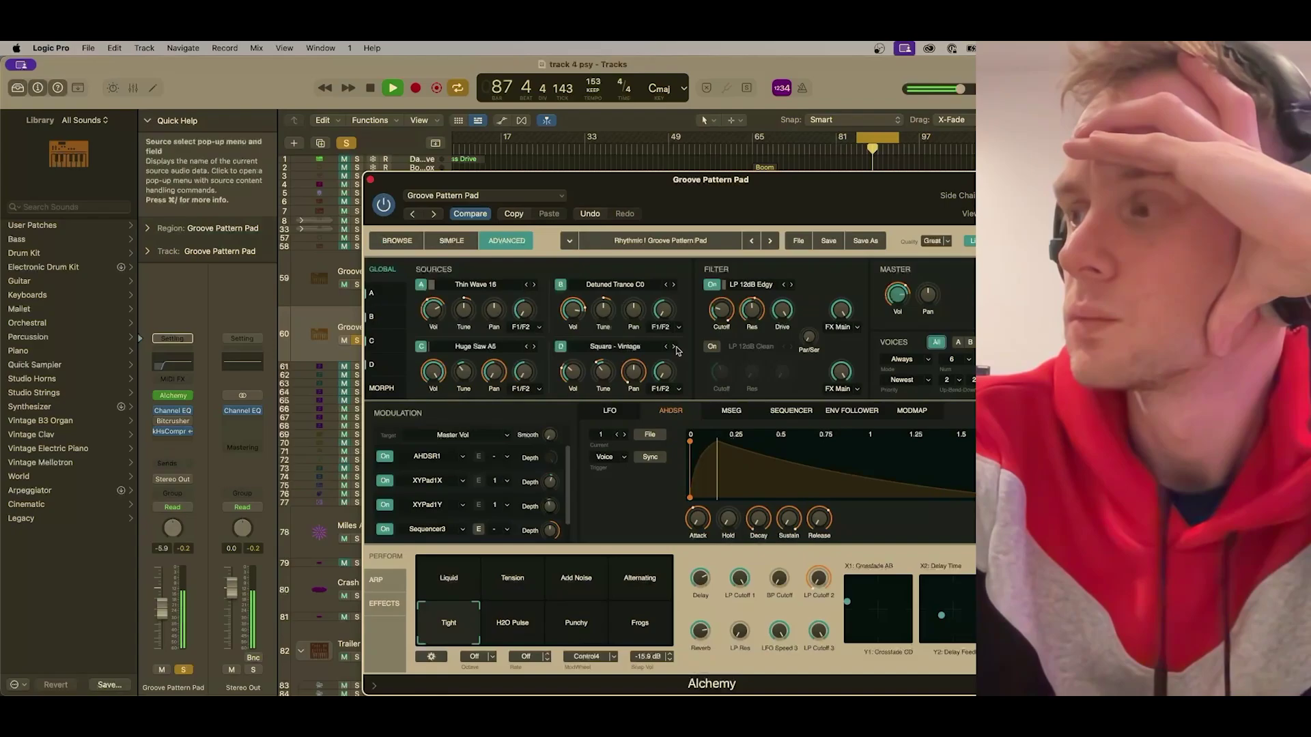
- Load the basic Square waveform into source B of the duplicated track's Alchemy
click(615, 285)
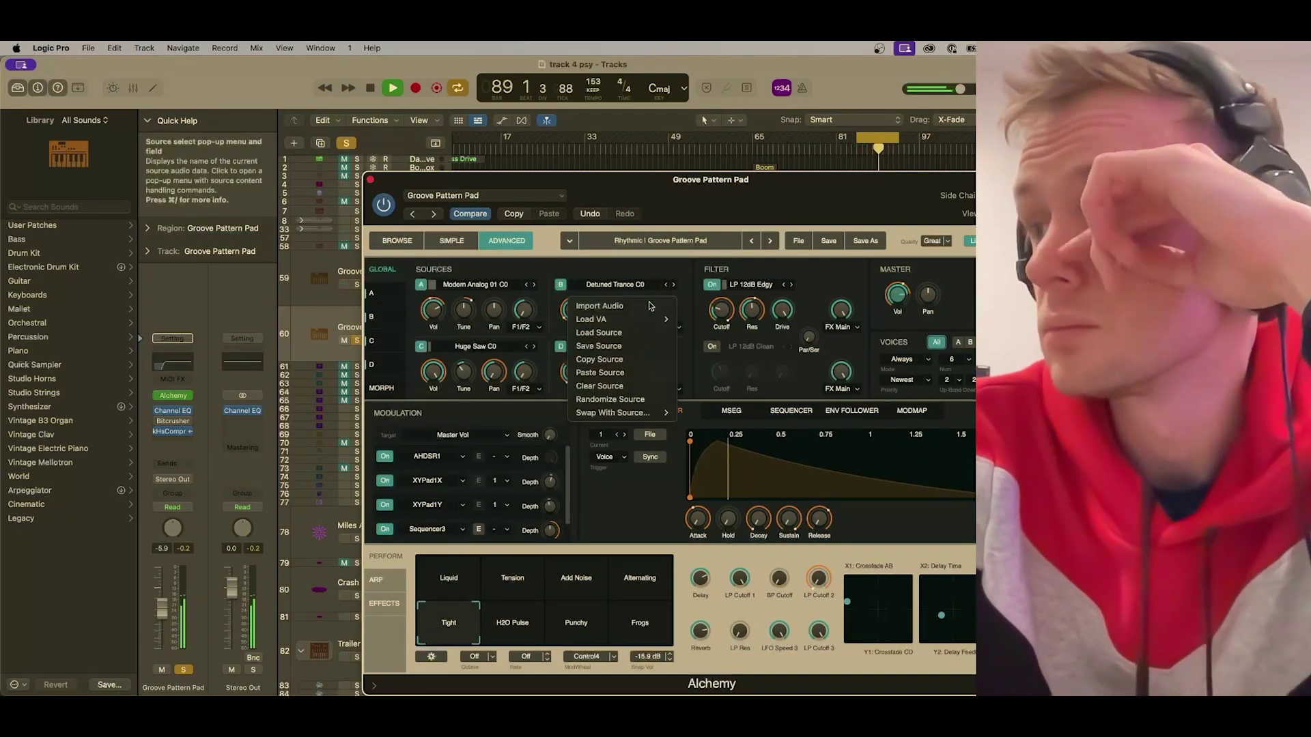
mouse_move(615, 319)
mouse_move(719, 334)
click(755, 347)
- Try the basic Sine waveform in source A and replace it with the basic Square waveform
click(476, 284)
mouse_move(478, 319)
mouse_move(567, 319)
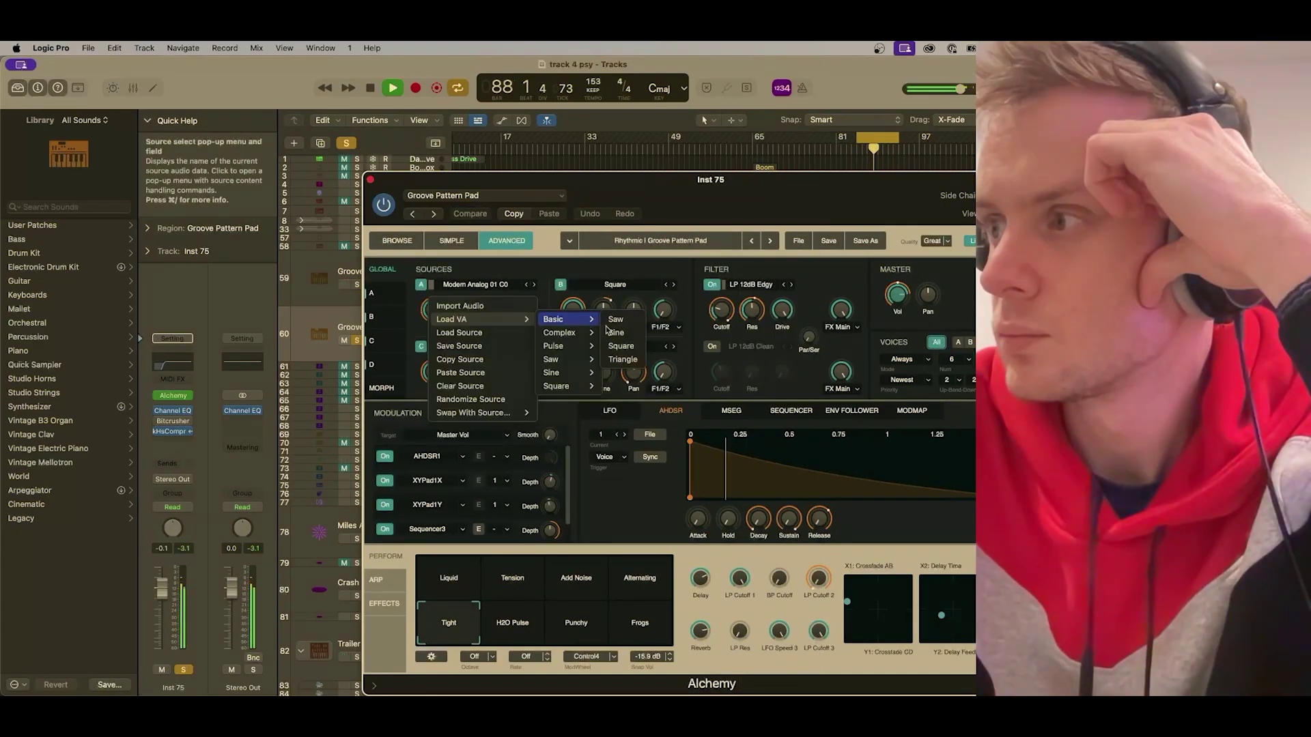
click(618, 334)
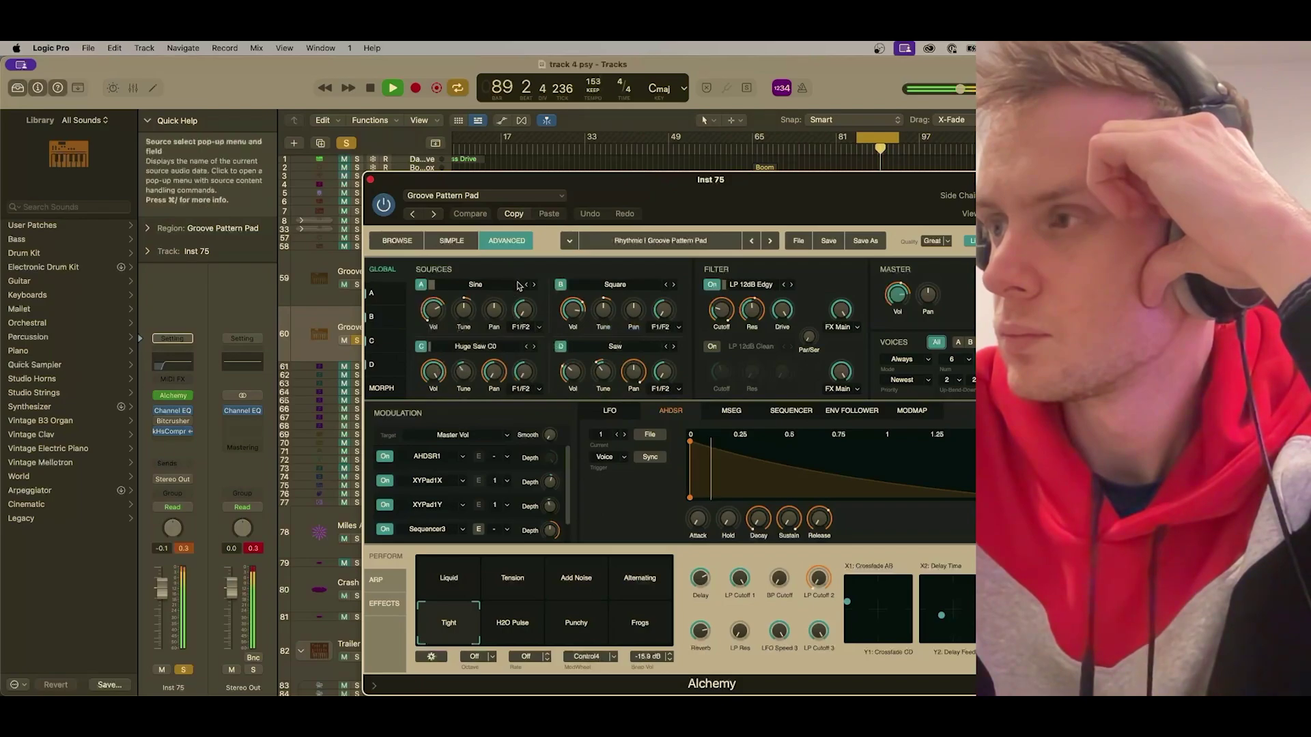
click(518, 288)
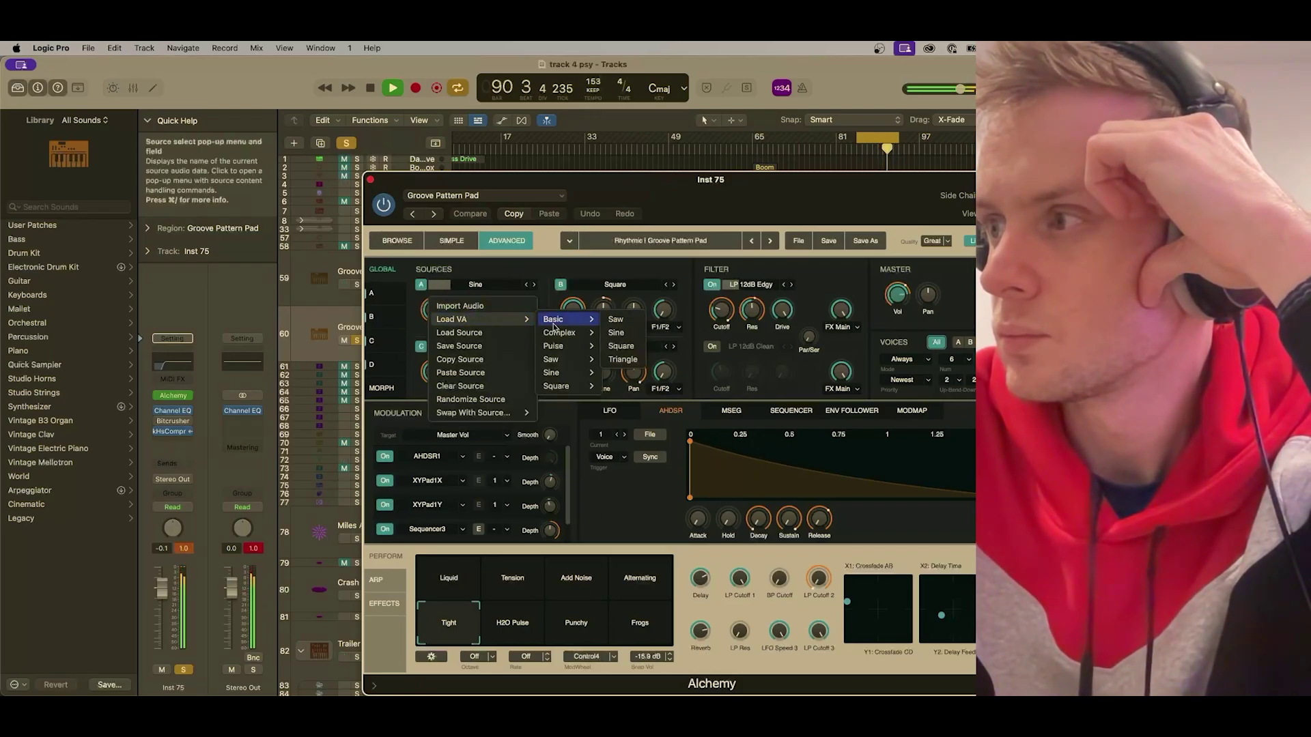
click(611, 346)
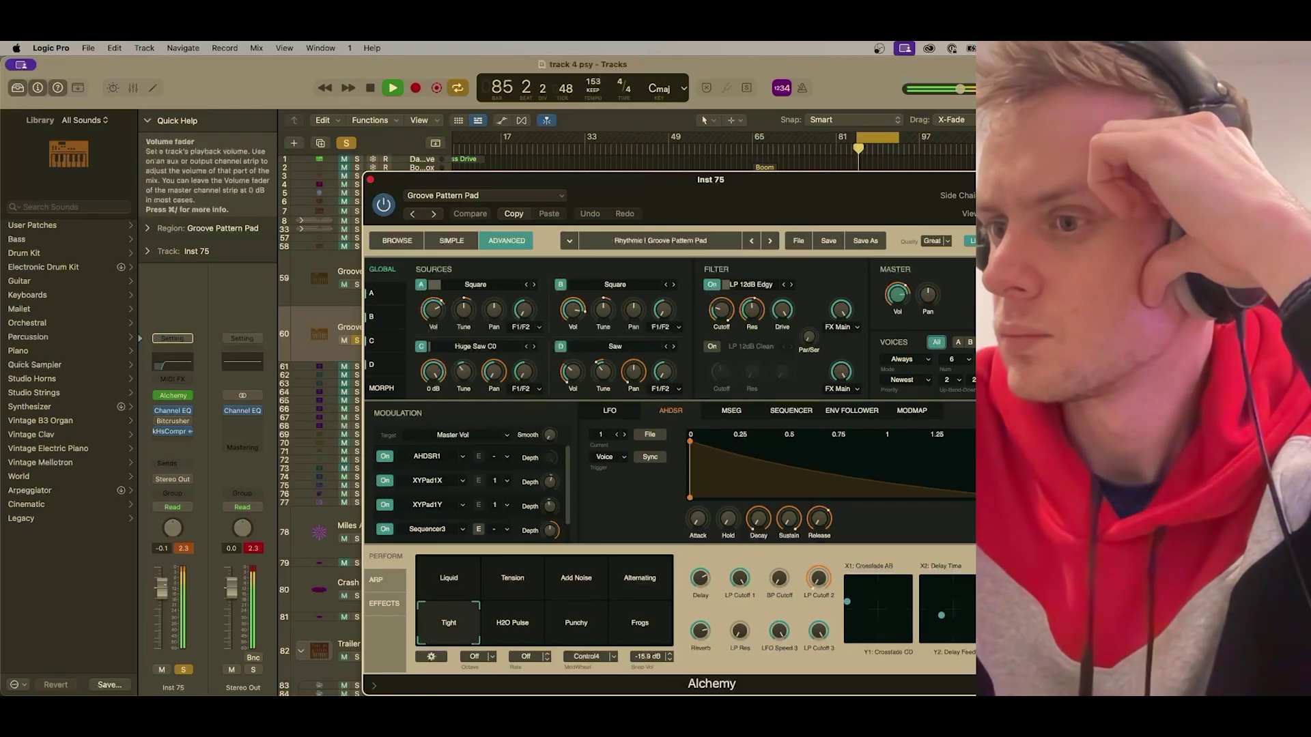
- Lower the track volume to -5.3 dB, reset the peak level display and choose a different waveform for source B
drag(163, 604, 163, 606)
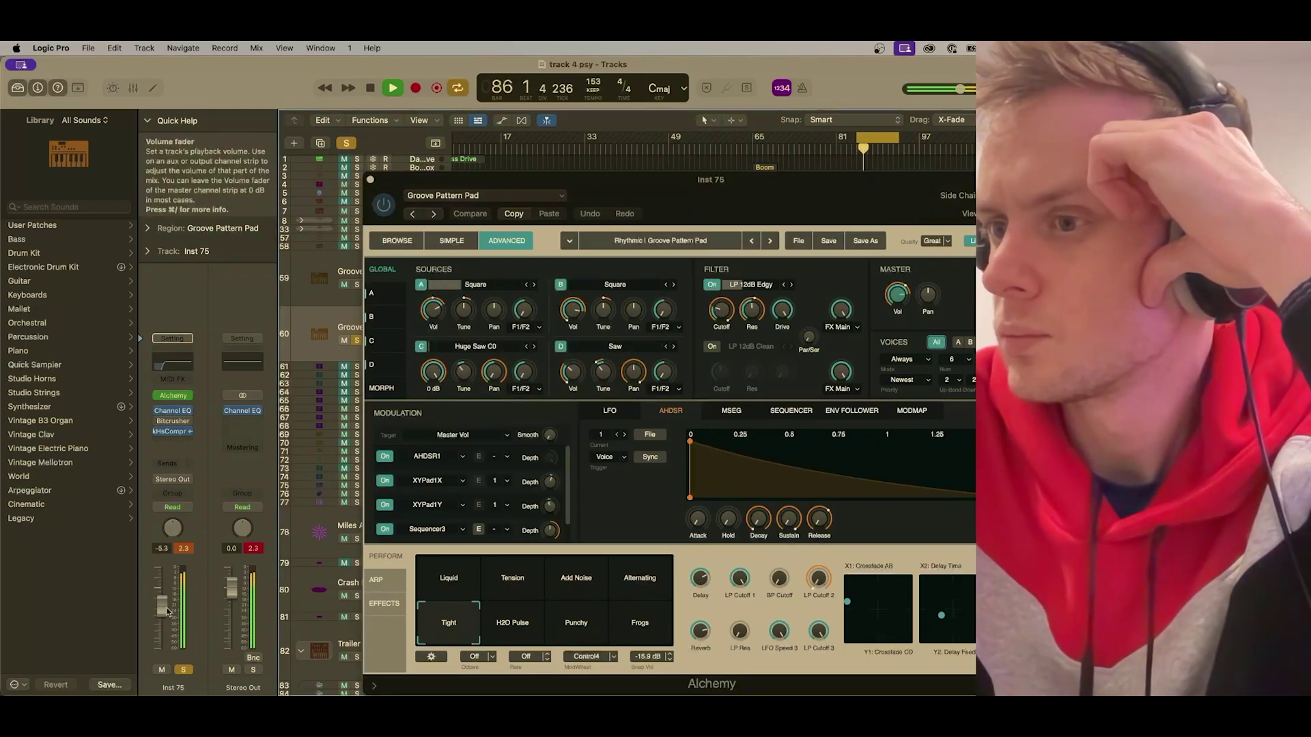
click(183, 549)
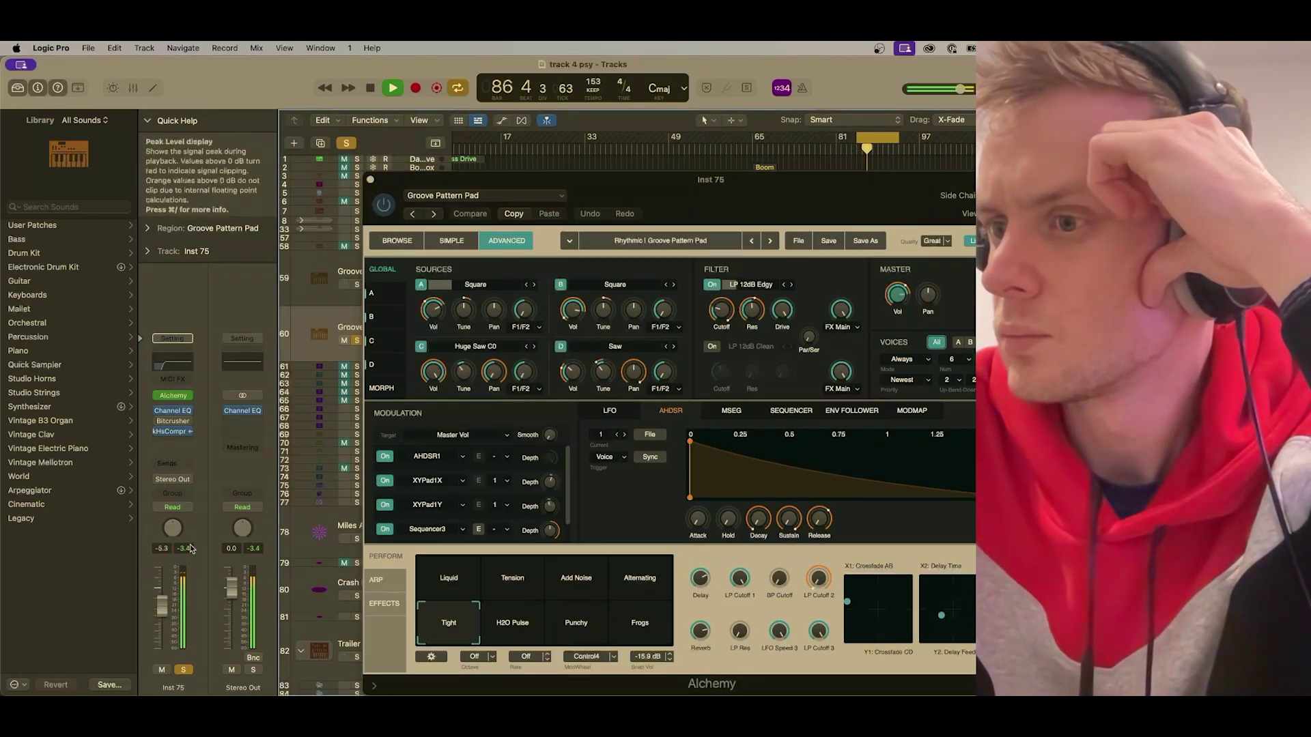
click(614, 284)
click(692, 319)
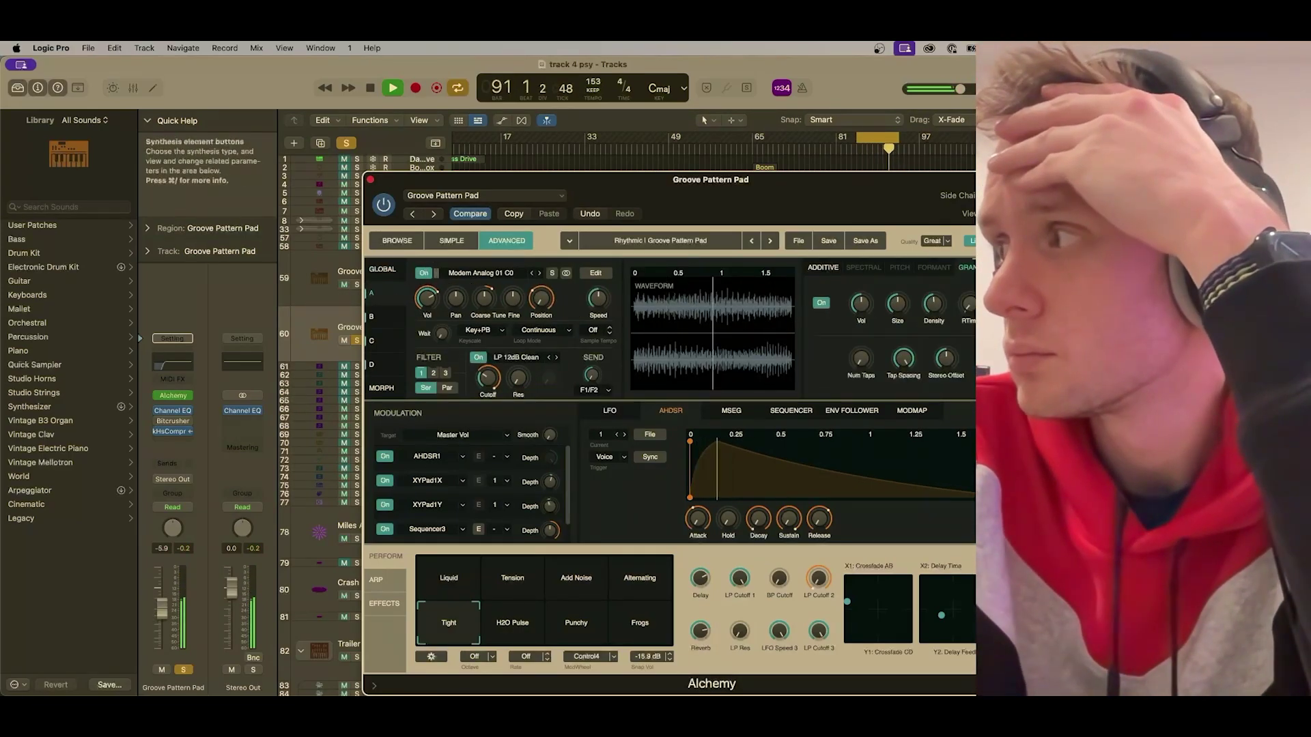
- Add a Waveshaper below Amp in Alchemy's main effects rack, adjust its pre-filter frequency and check the alternative effects for that slot
click(385, 604)
click(519, 656)
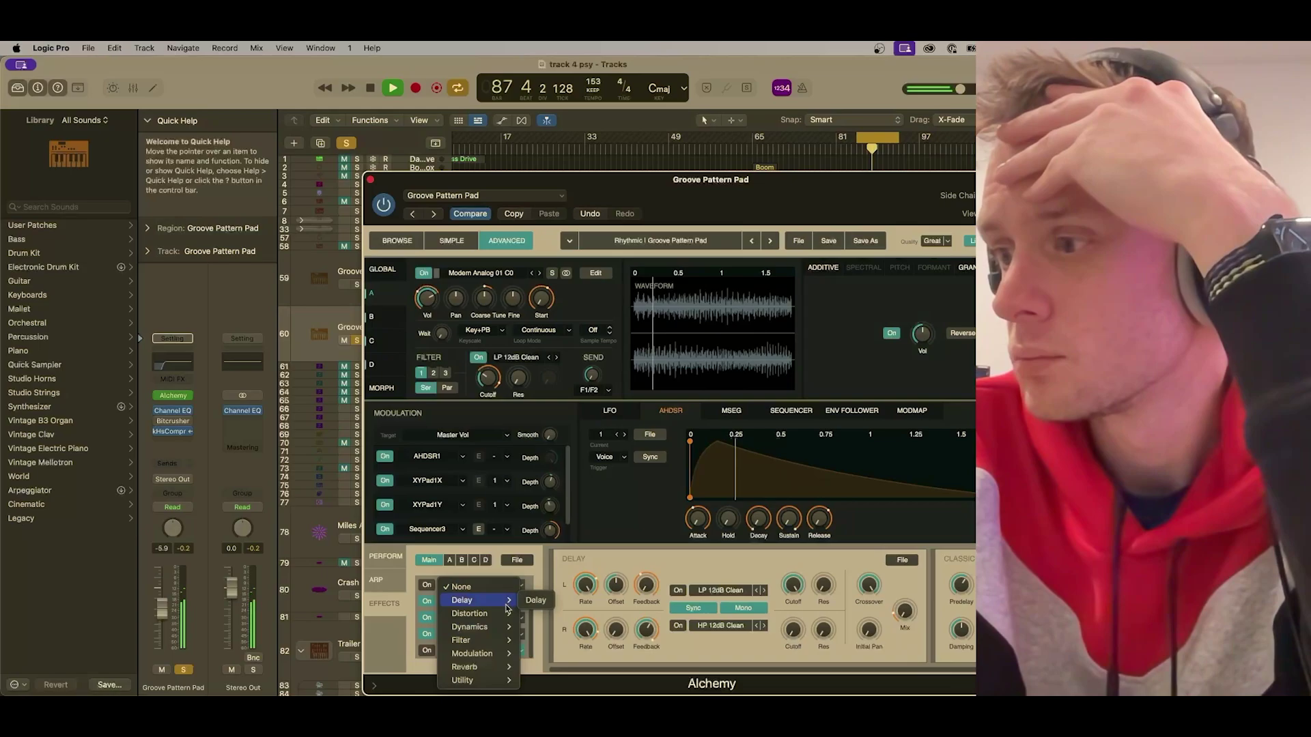
click(505, 672)
click(616, 629)
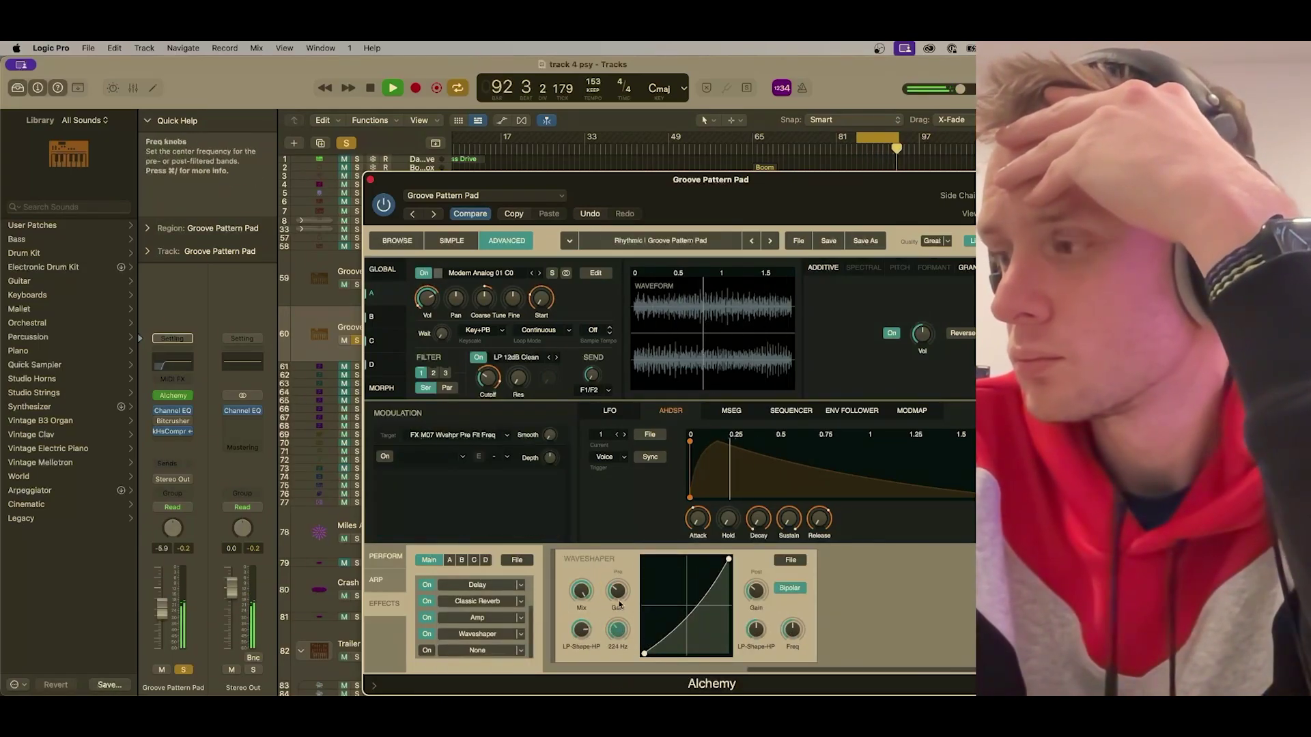
click(520, 633)
mouse_move(495, 167)
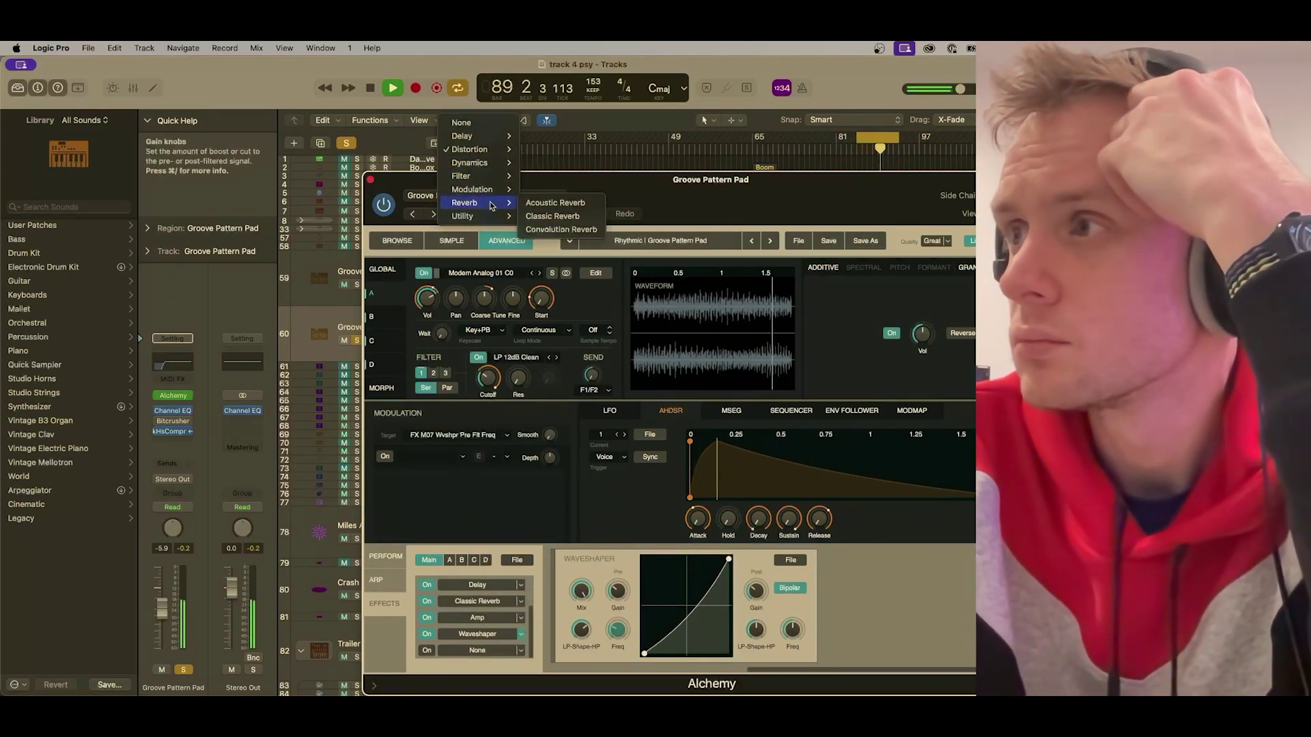
click(469, 214)
- Close Alchemy, stop playback and move the bar 85 region back to the original Groove Pattern Pad track, with solo and cycle off
click(370, 180)
key(space)
drag(866, 344, 866, 289)
key(s)
key(c)
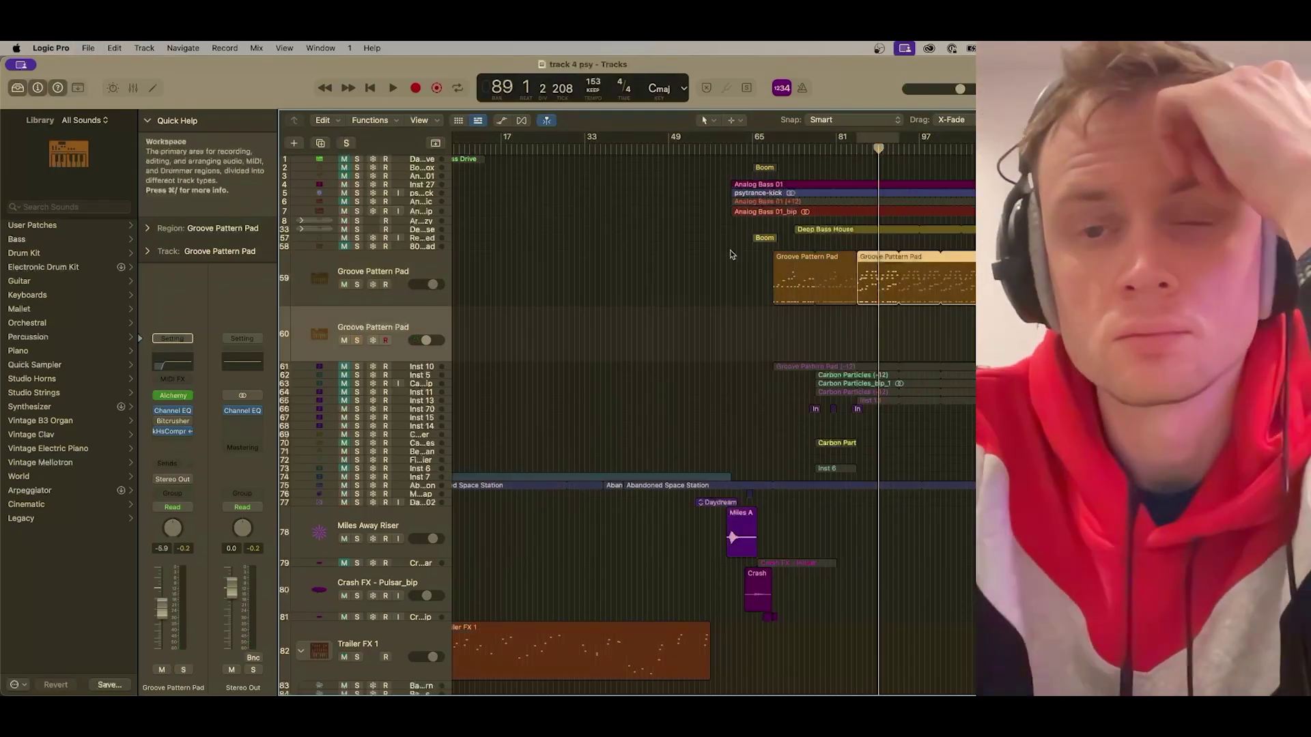